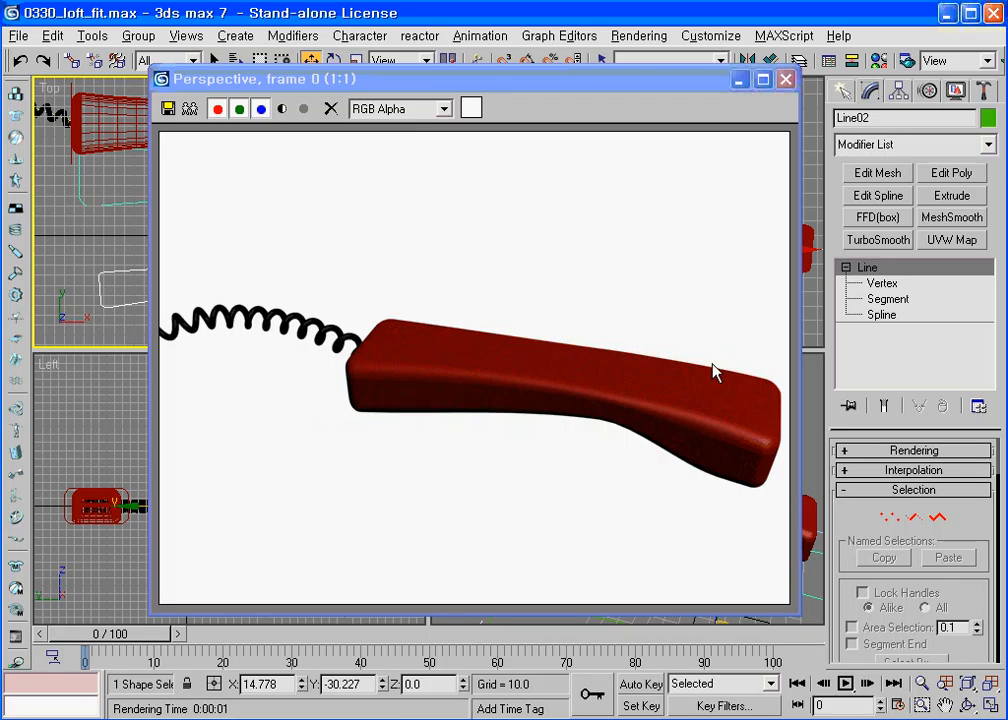
Step: Close the render and examine the finished handset's path line, loft object and Fit deformation curves
left_click(786, 79)
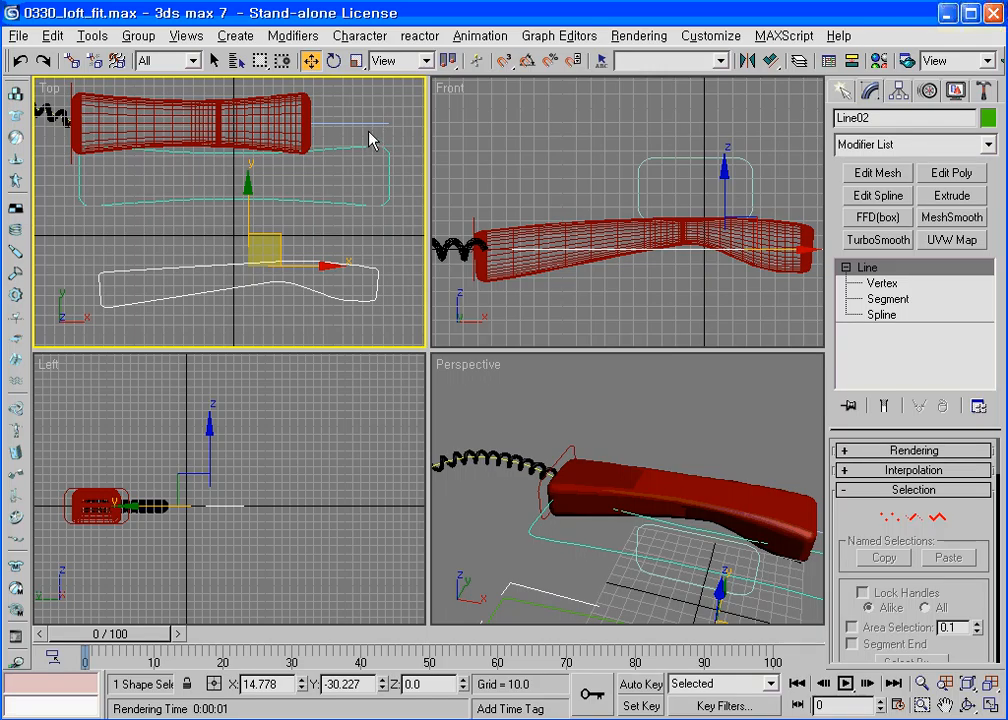
left_click(382, 125)
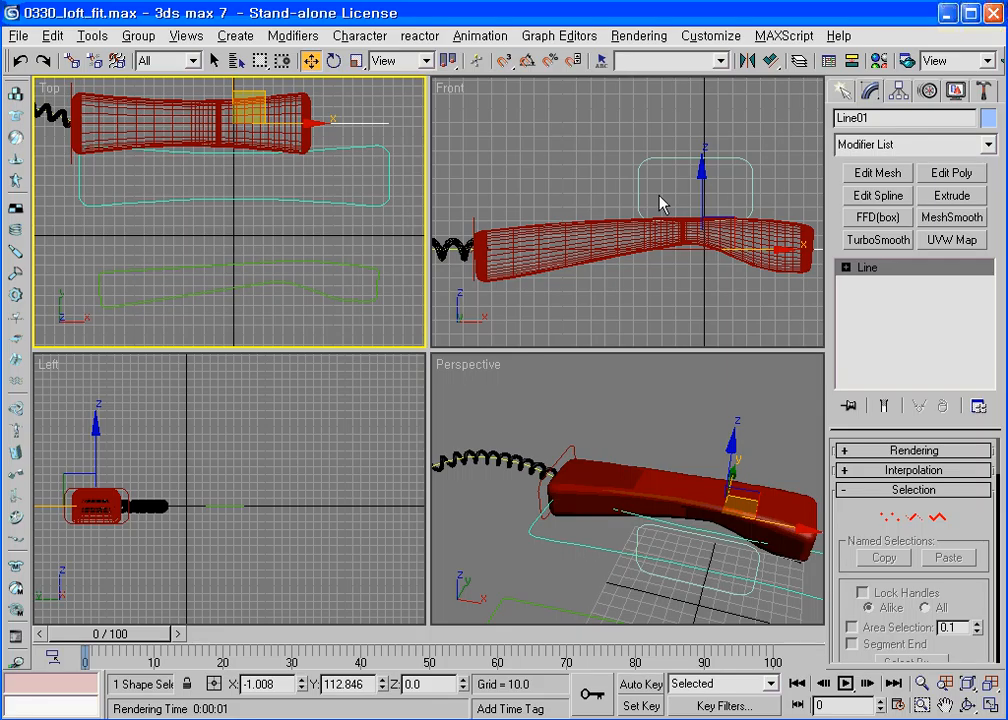
left_click(626, 232)
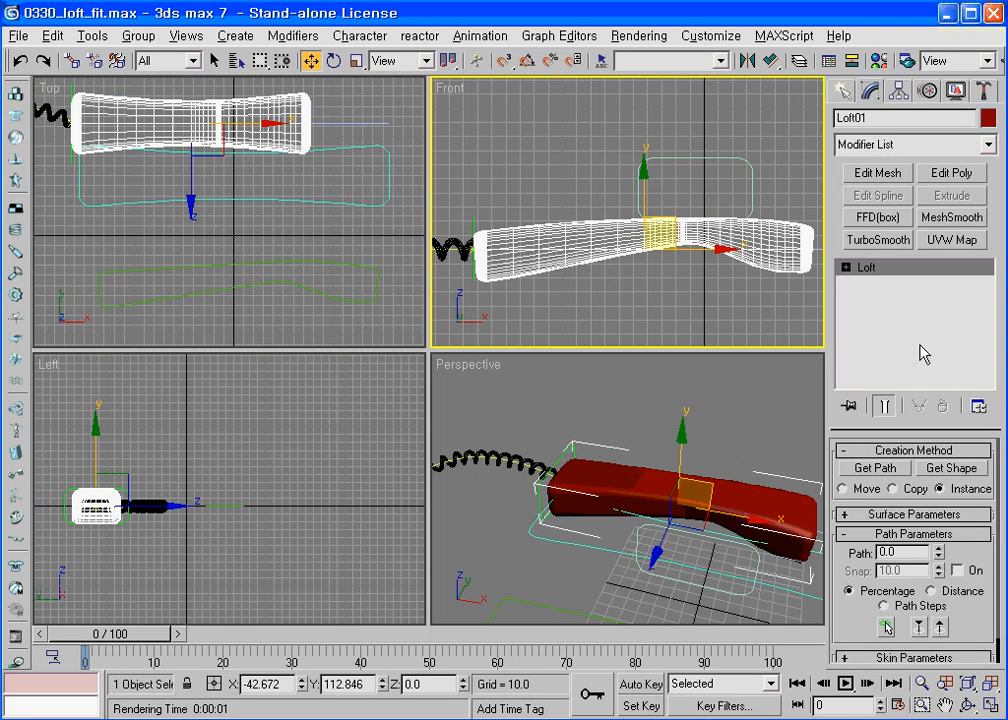
scroll(858, 630, "down", 5)
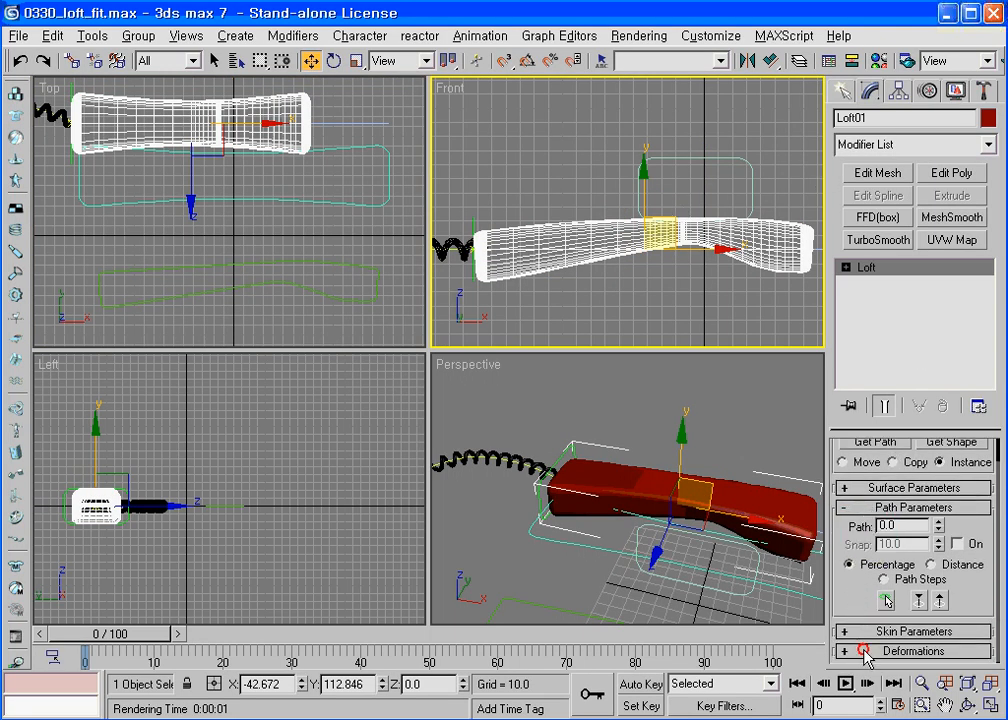
left_click(900, 643)
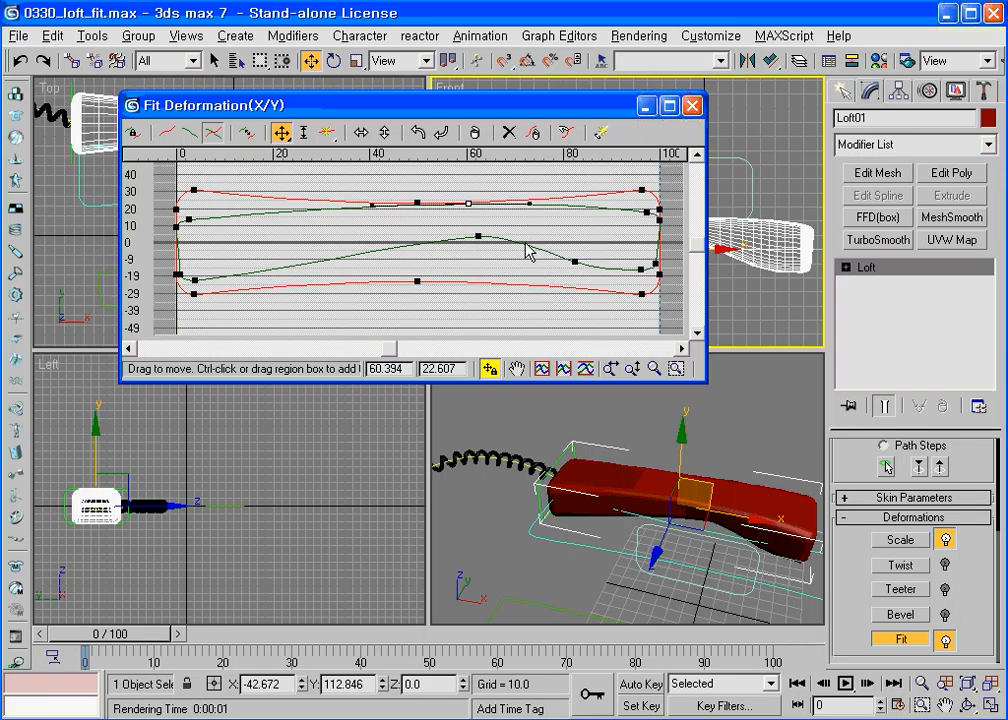
left_click(692, 105)
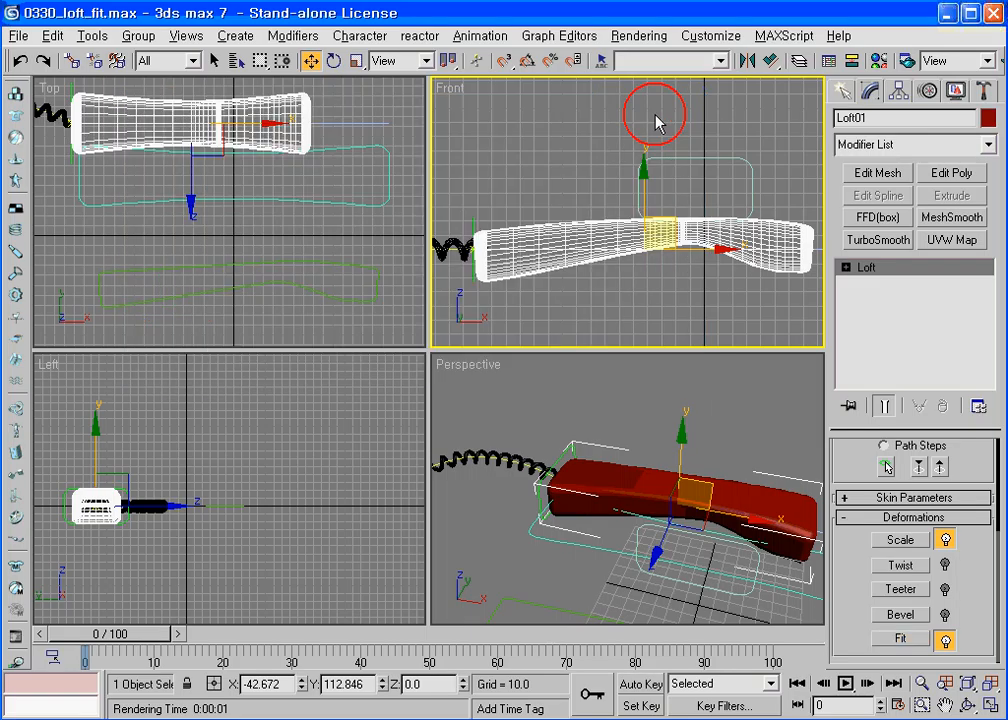
right_click(392, 173)
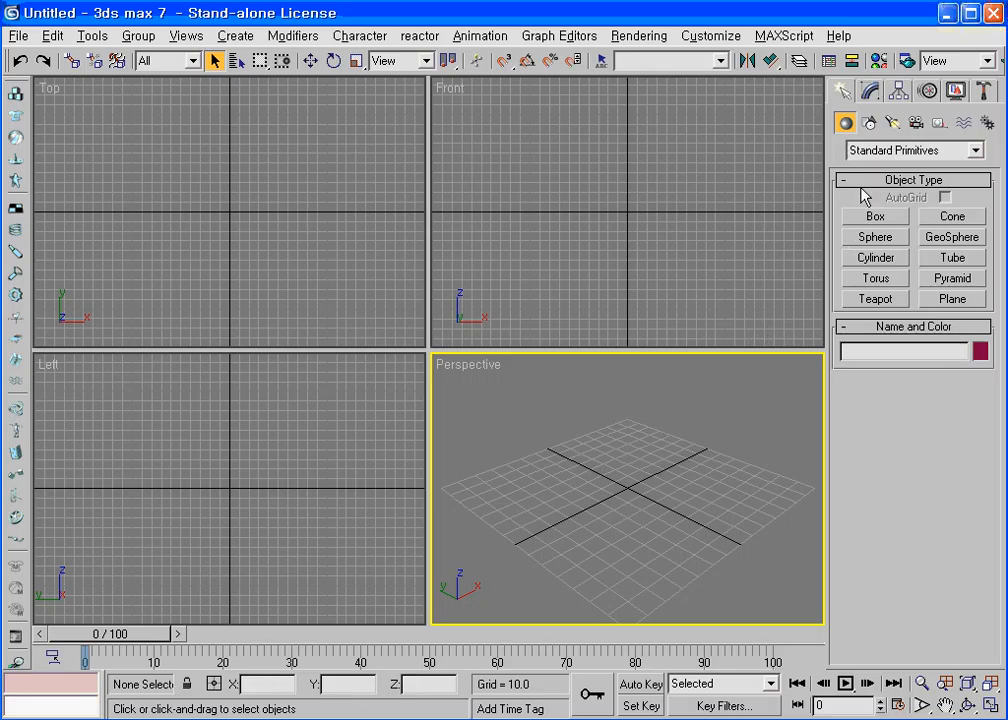
Step: Draw a straight horizontal two-point line across the upper part of the Top viewport as the loft path
left_click(869, 122)
left_click(876, 232)
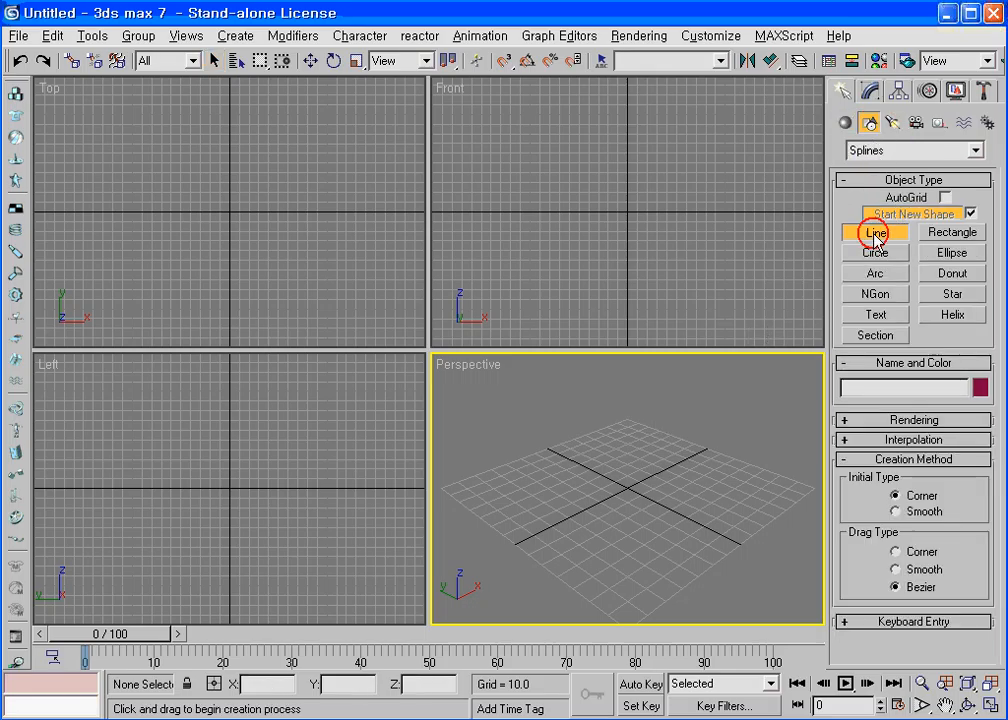
left_click(111, 101)
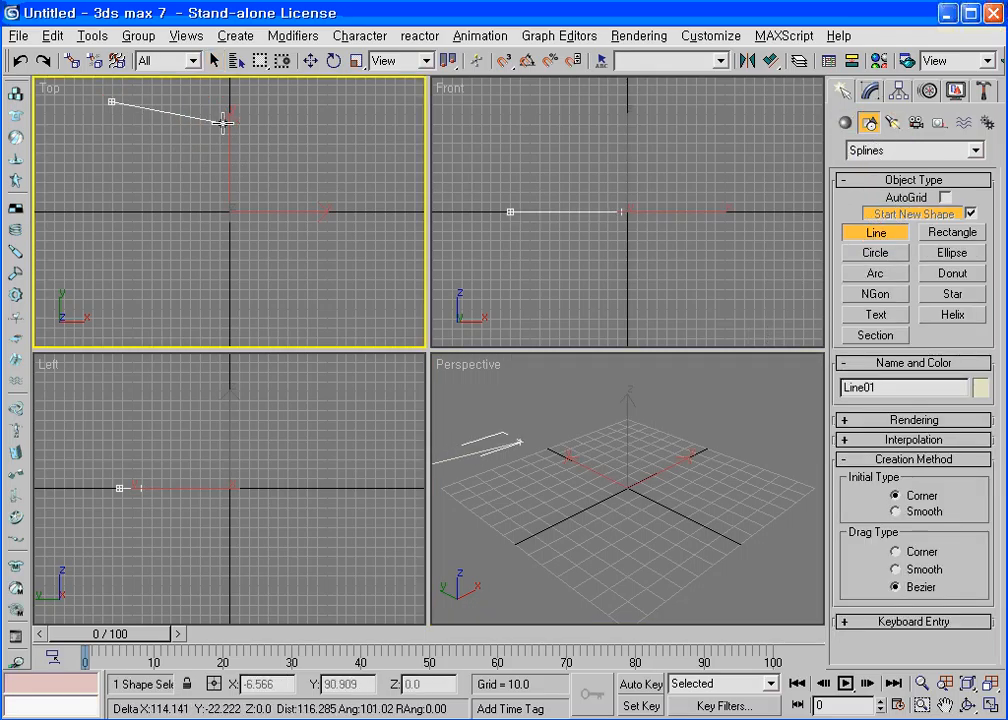
left_click(397, 101)
right_click(377, 190)
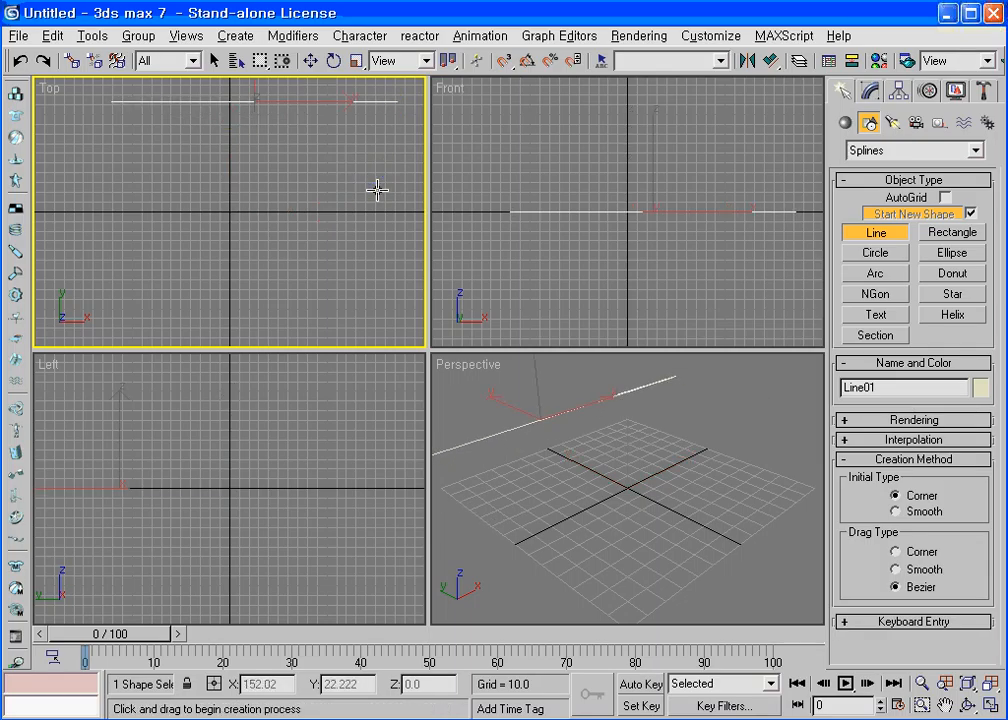
Step: Draw a rectangle about 293 wide and 51 long just below the line in the Top viewport, and apply an Edit Spline modifier
left_click(933, 234)
left_click_drag(110, 124, 396, 172)
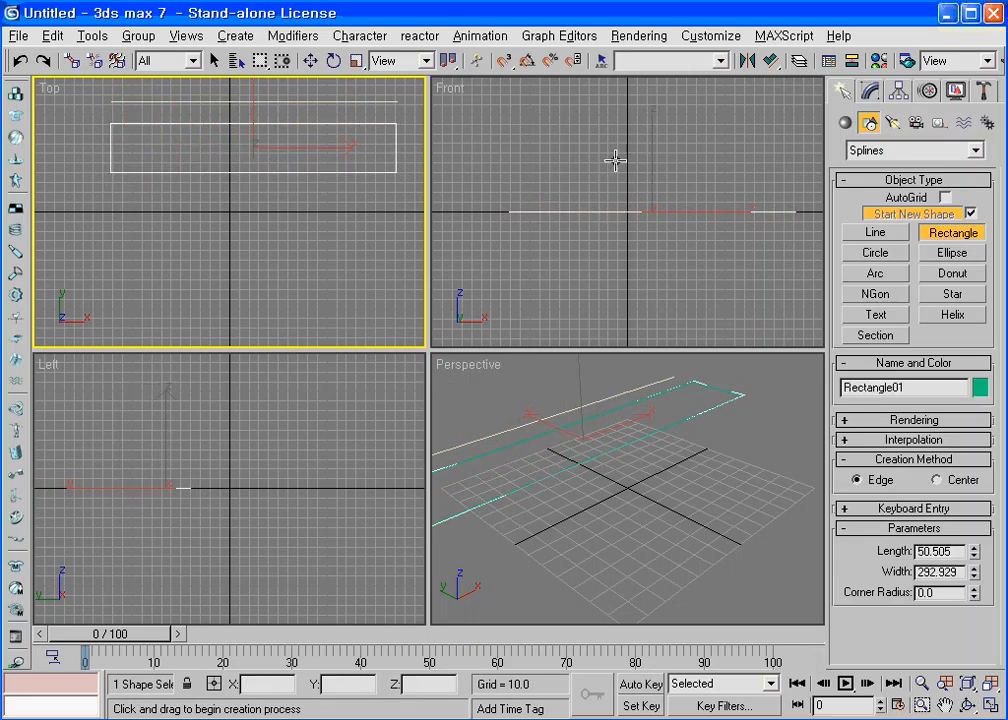
left_click(870, 91)
left_click(874, 194)
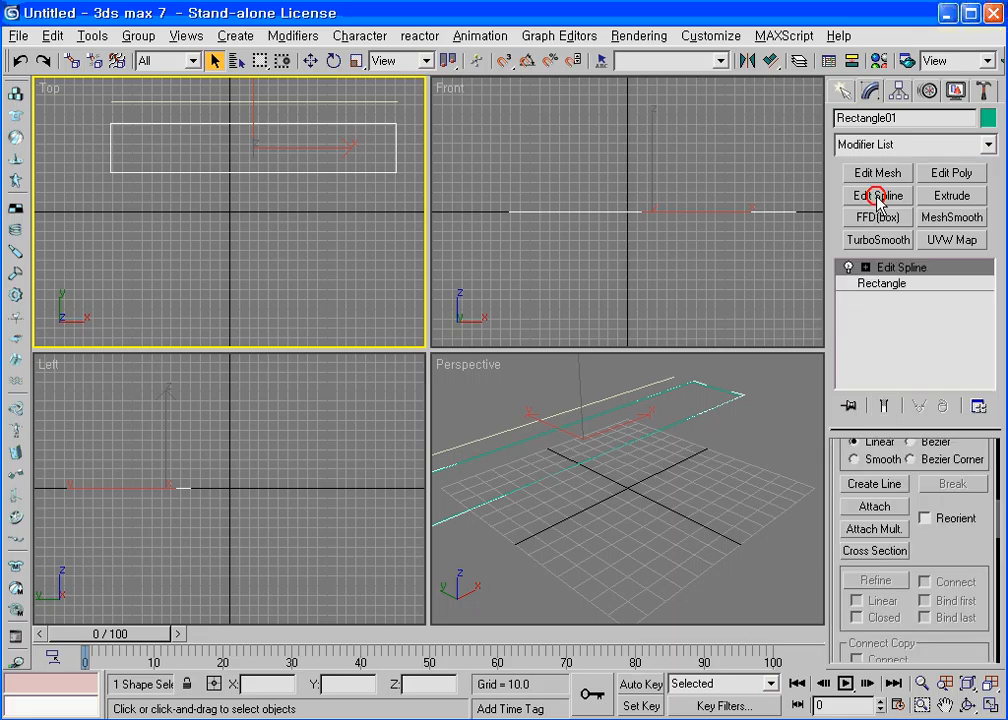
Step: Select all four corner vertices of the rectangle and round them with Fillet
left_click(865, 267)
left_click(900, 283)
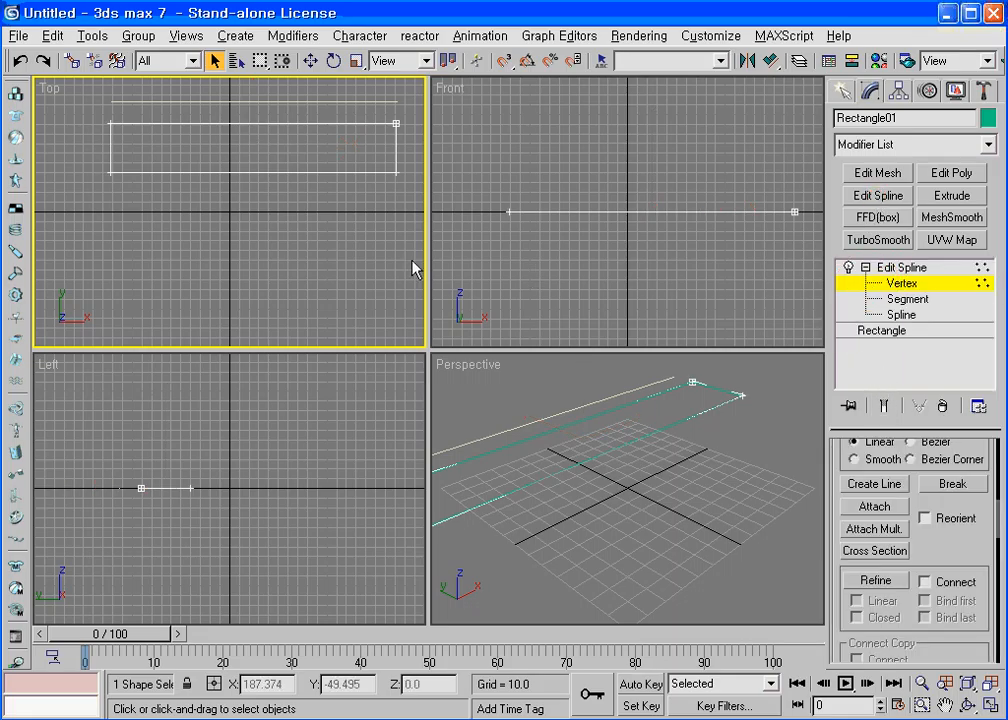
left_click_drag(87, 113, 410, 185)
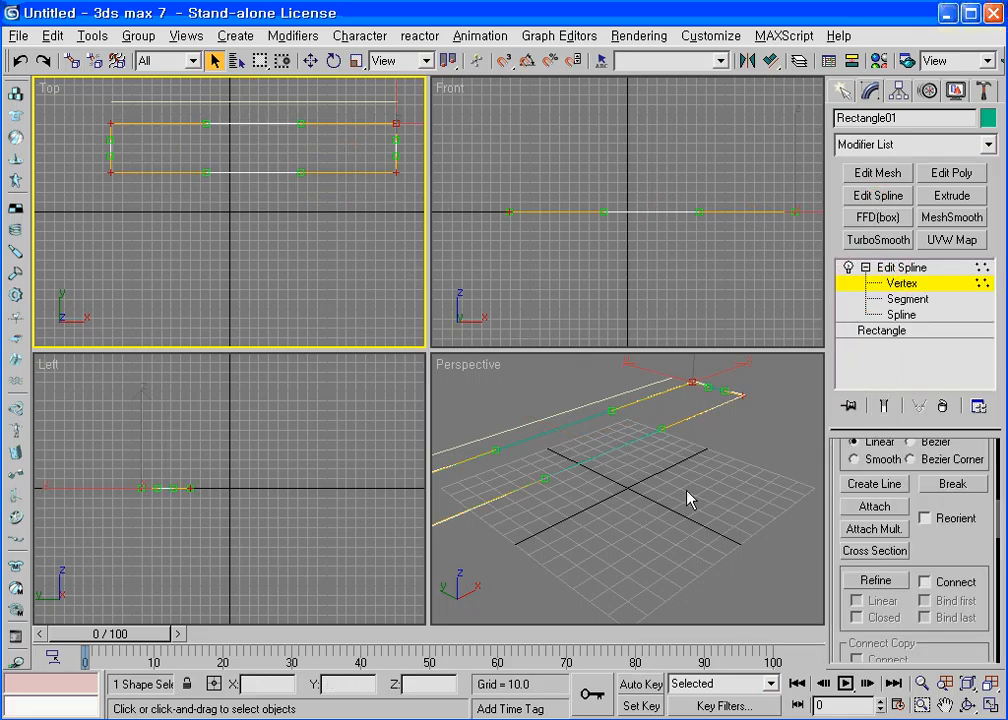
left_click_drag(838, 500, 838, 461)
left_click(875, 575)
right_click(397, 165)
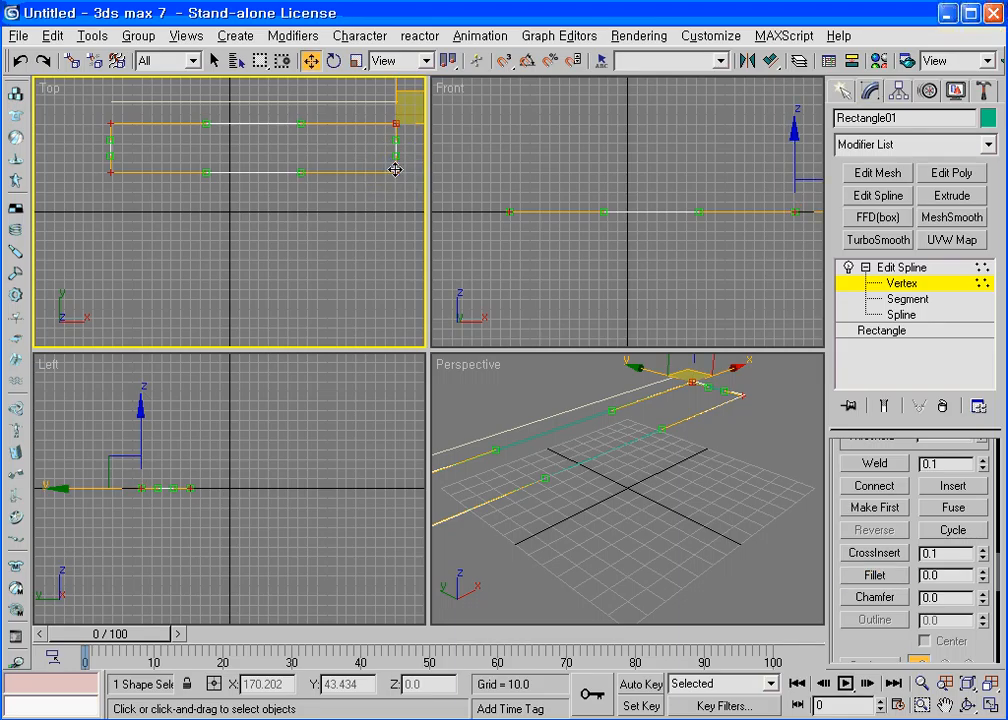
right_click(394, 169)
left_click(360, 128)
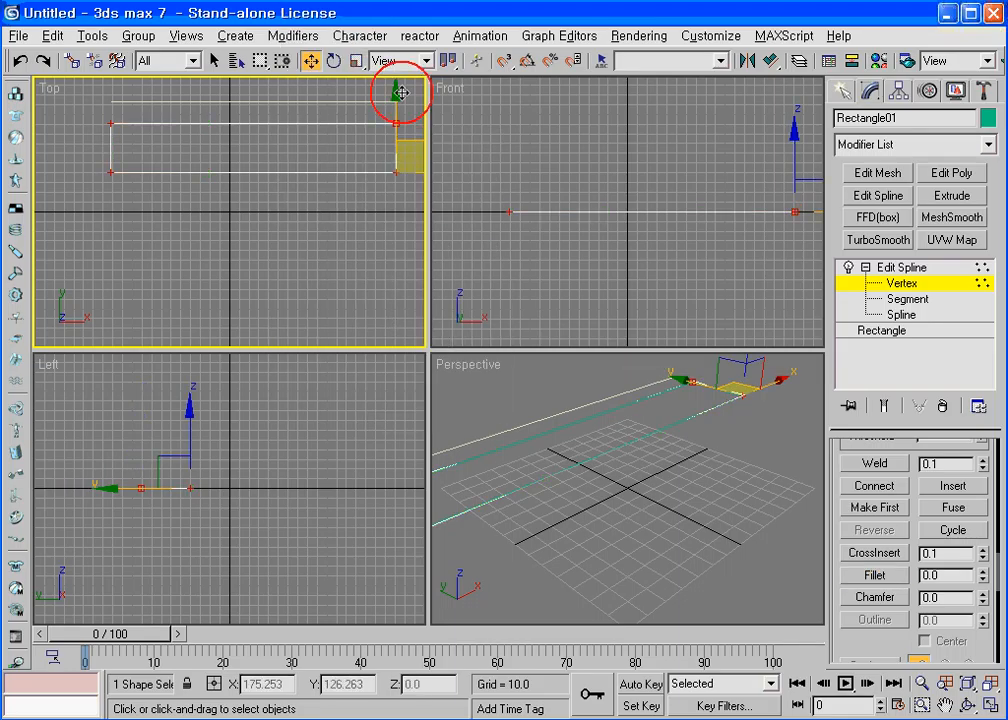
left_click(875, 575)
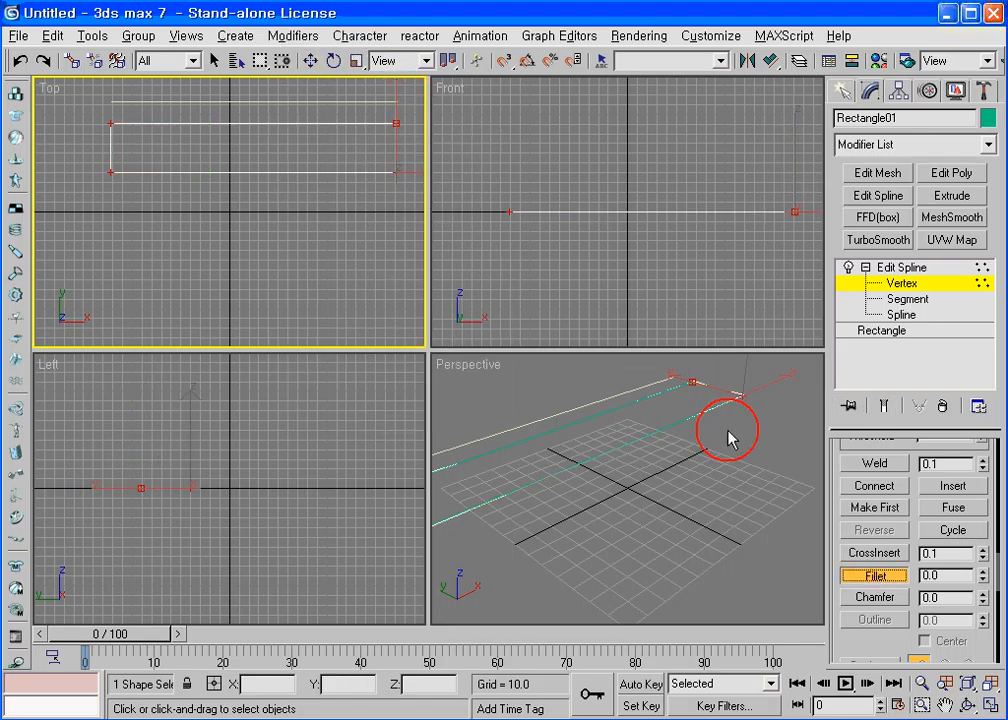
left_click_drag(397, 170, 396, 150)
left_click(373, 211)
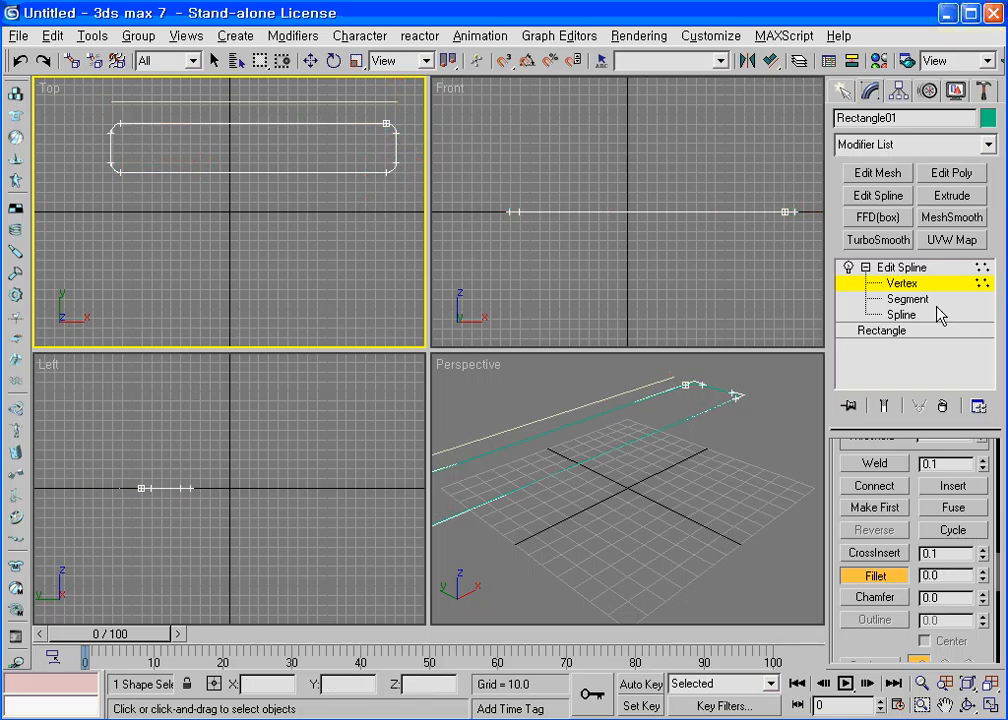
Step: Divide the rectangle's two long horizontal segments with 1 new vertex each
left_click(902, 297)
left_click_drag(221, 207, 273, 113)
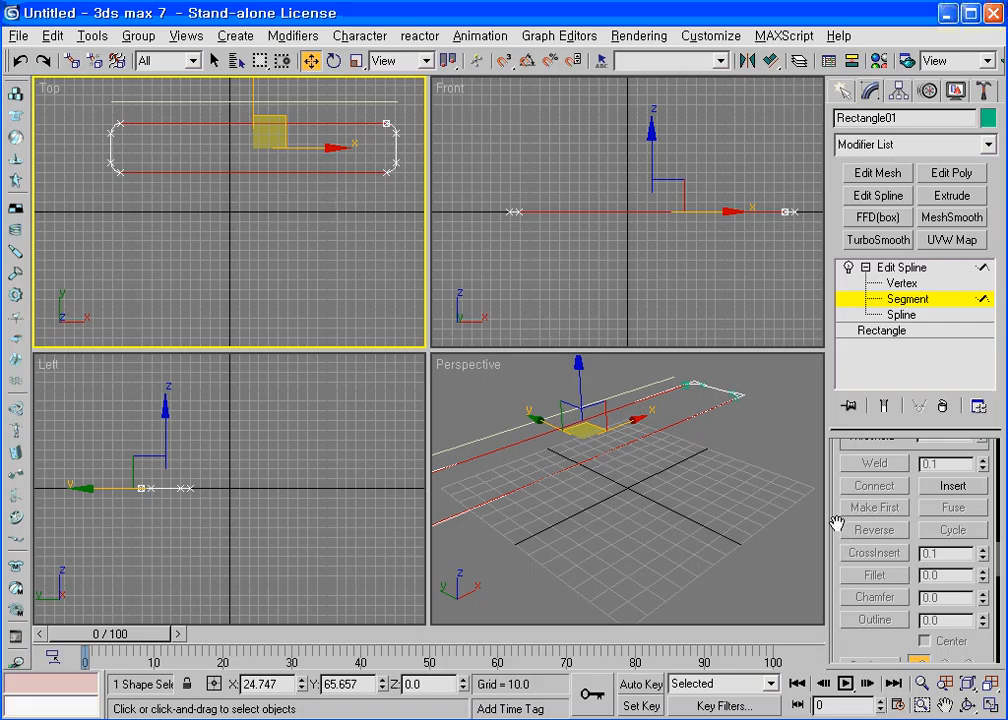
left_click_drag(833, 513, 824, 366)
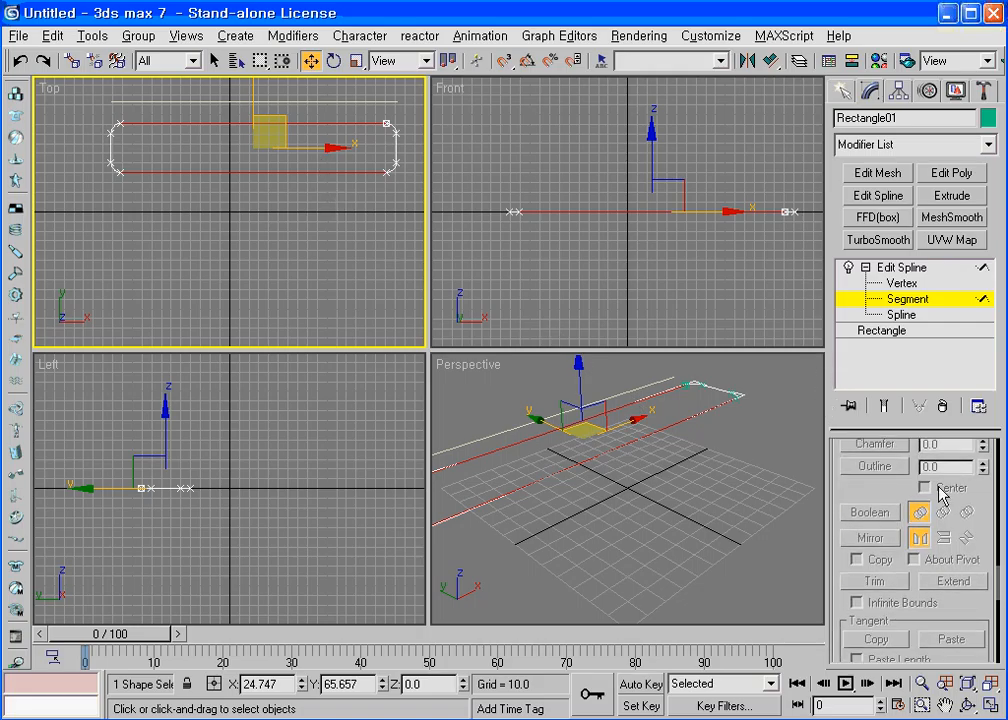
left_click_drag(996, 585, 997, 621)
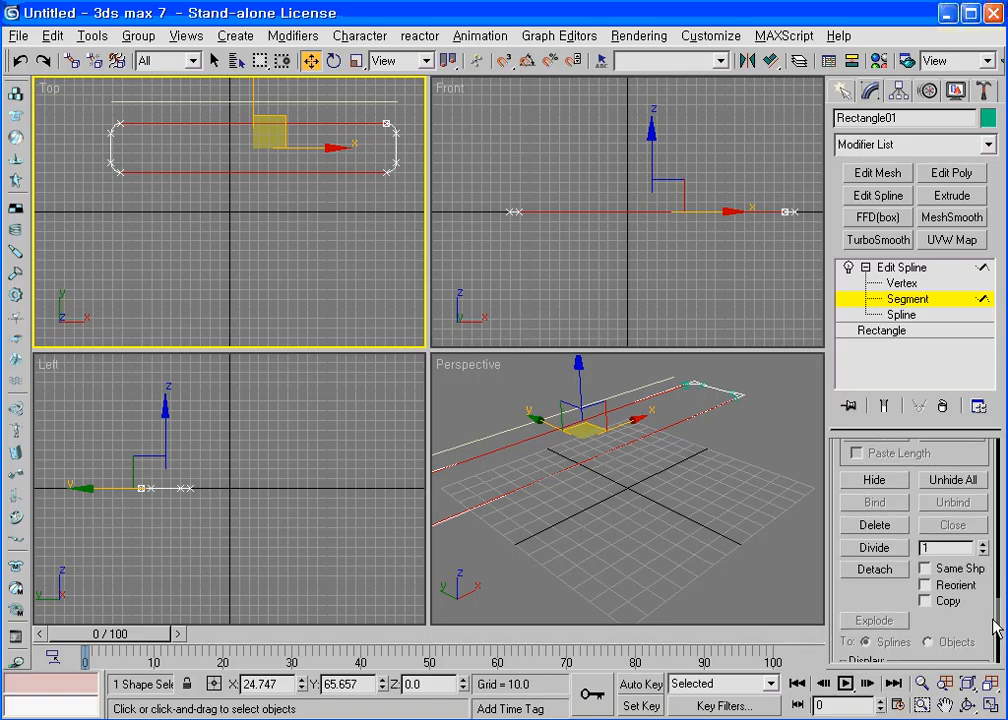
scroll(875, 612, "down", 2)
left_click(884, 548)
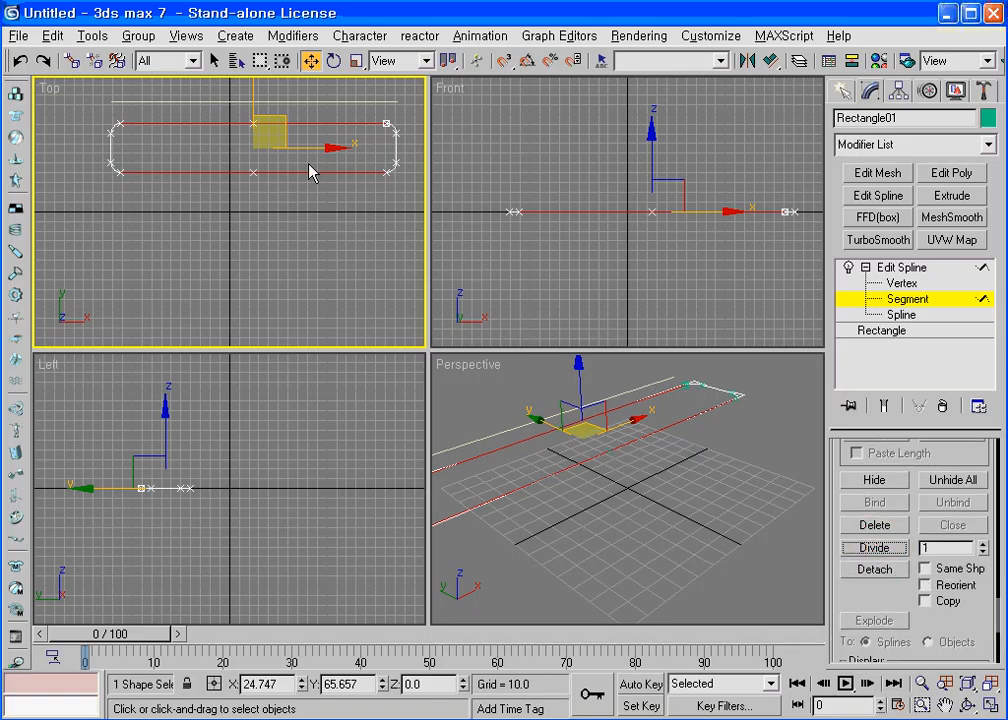
Step: Scale the rectangle's two middle vertices toward each other along Y about the shared selection center to narrow the waist
left_click(882, 284)
left_click_drag(240, 112, 280, 185)
left_click(355, 60)
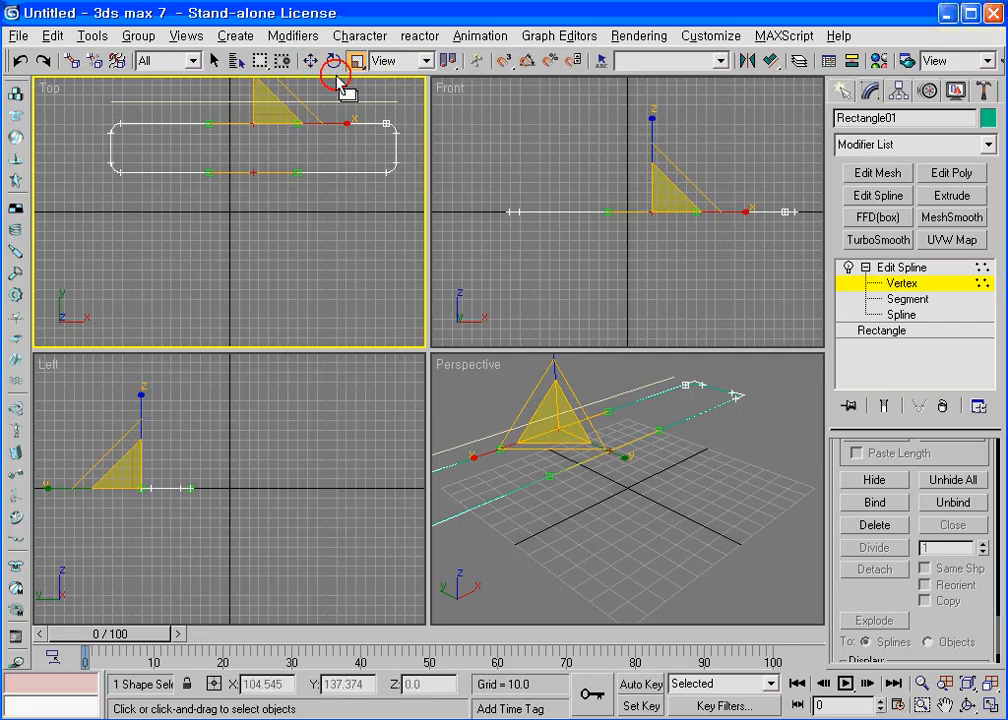
middle_click_drag(283, 118, 272, 189)
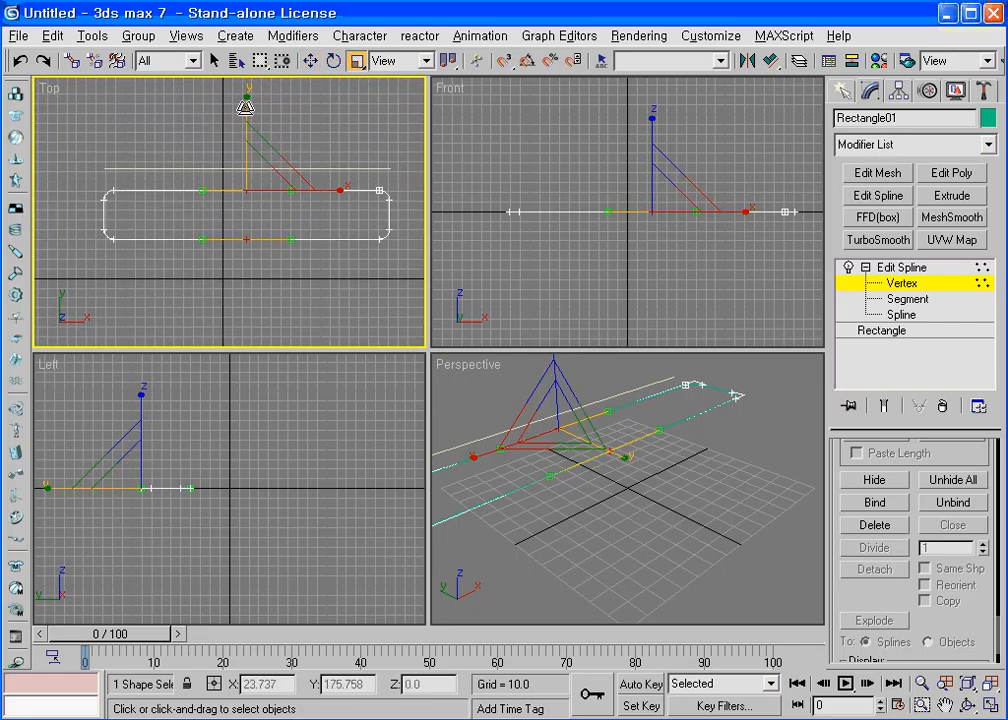
left_click_drag(245, 103, 247, 115)
left_click_drag(449, 61, 450, 113)
left_click_drag(245, 124, 248, 147)
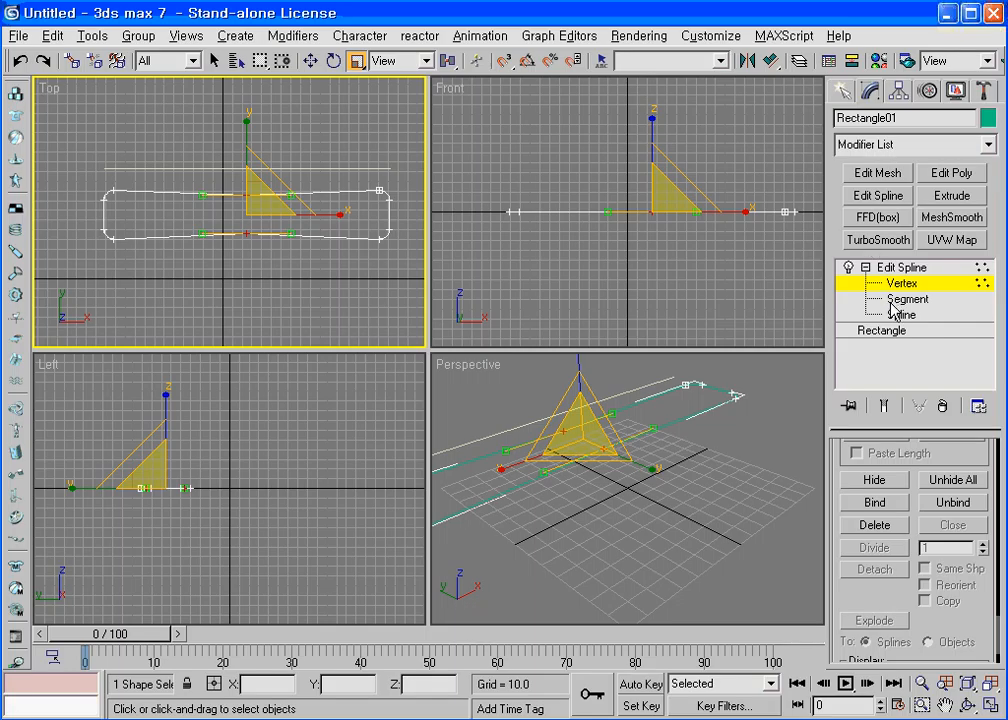
Step: Move the upper row of the rectangle's vertices slightly up along Y, and leave vertex editing
left_click(311, 62)
left_click_drag(99, 169, 421, 227)
left_click_drag(377, 132, 382, 124)
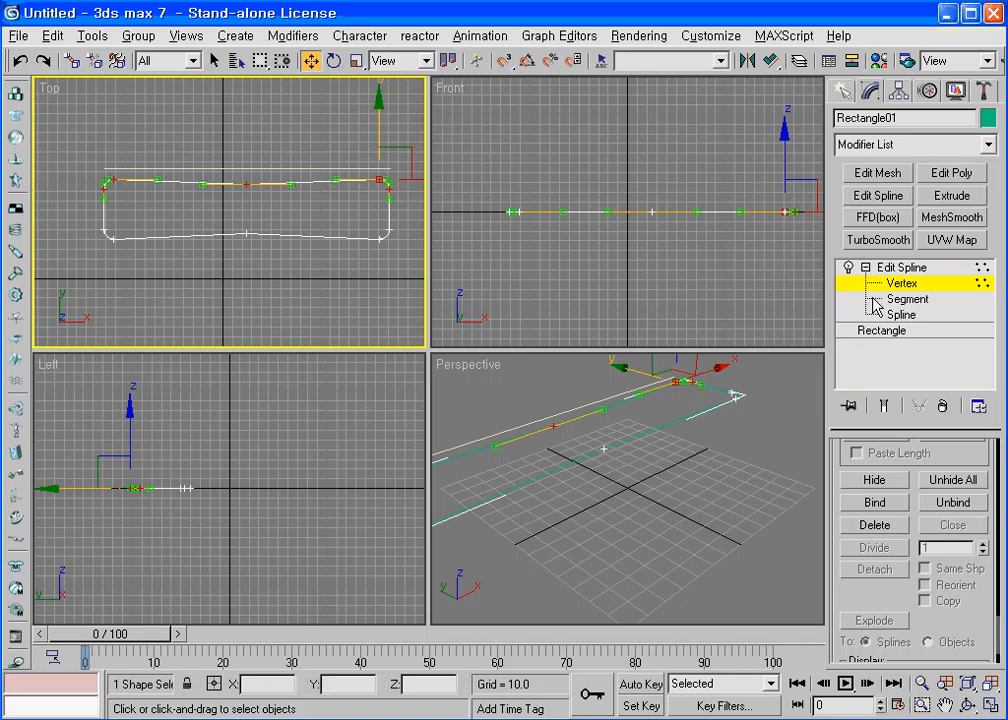
left_click(846, 270)
Step: Draw an open three-point line below the rectangle in the Top viewport, rising gently and bending down near its right end
left_click(841, 92)
left_click(876, 232)
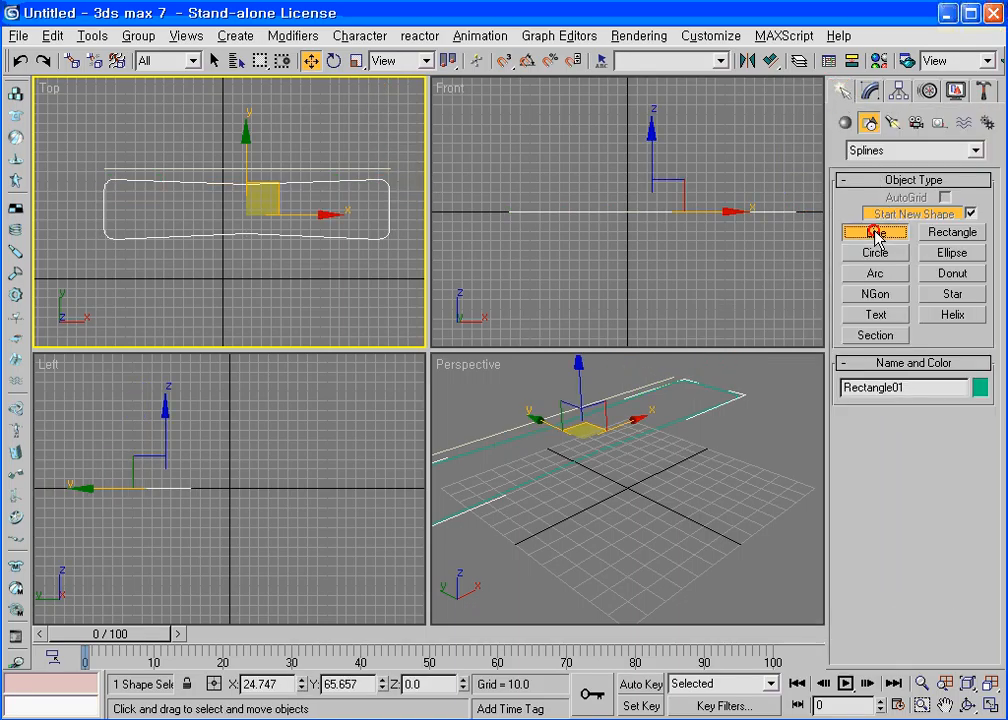
left_click(112, 288)
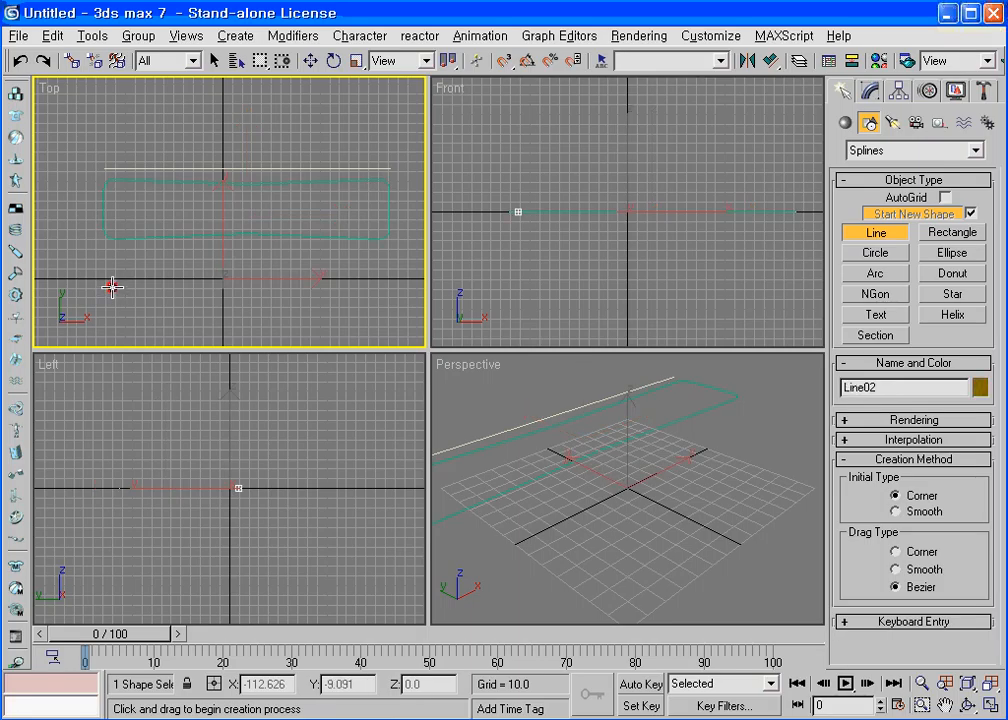
left_click(329, 261)
left_click(396, 289)
right_click(400, 207)
key("w")
Step: Outline the bent line's spline downward into a closed side profile of the handset
left_click(870, 90)
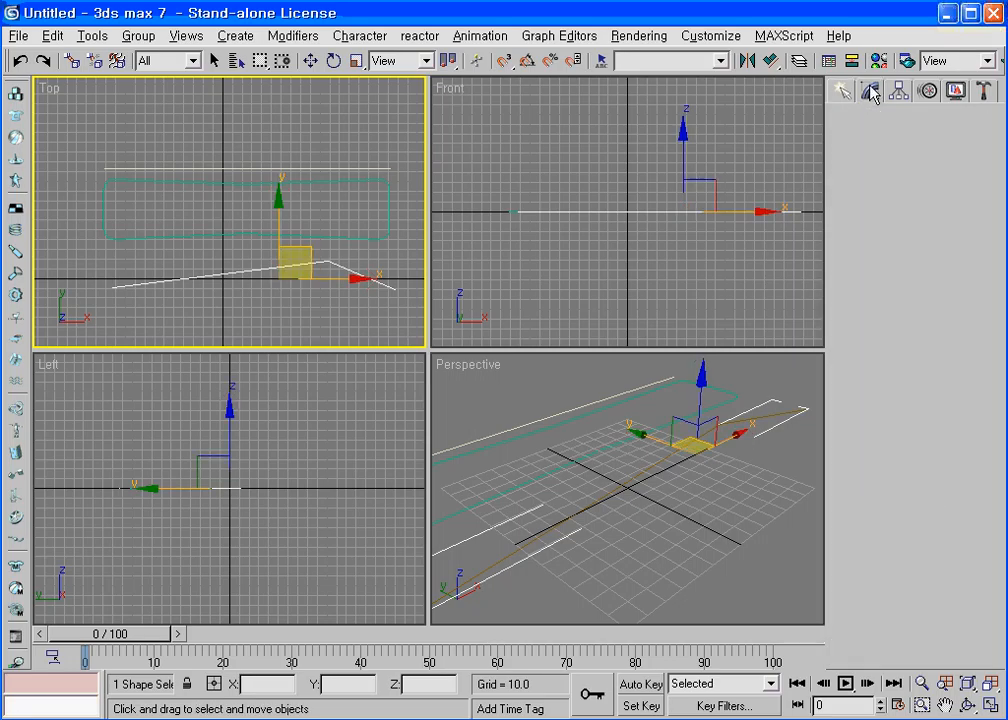
left_click(845, 267)
left_click(876, 314)
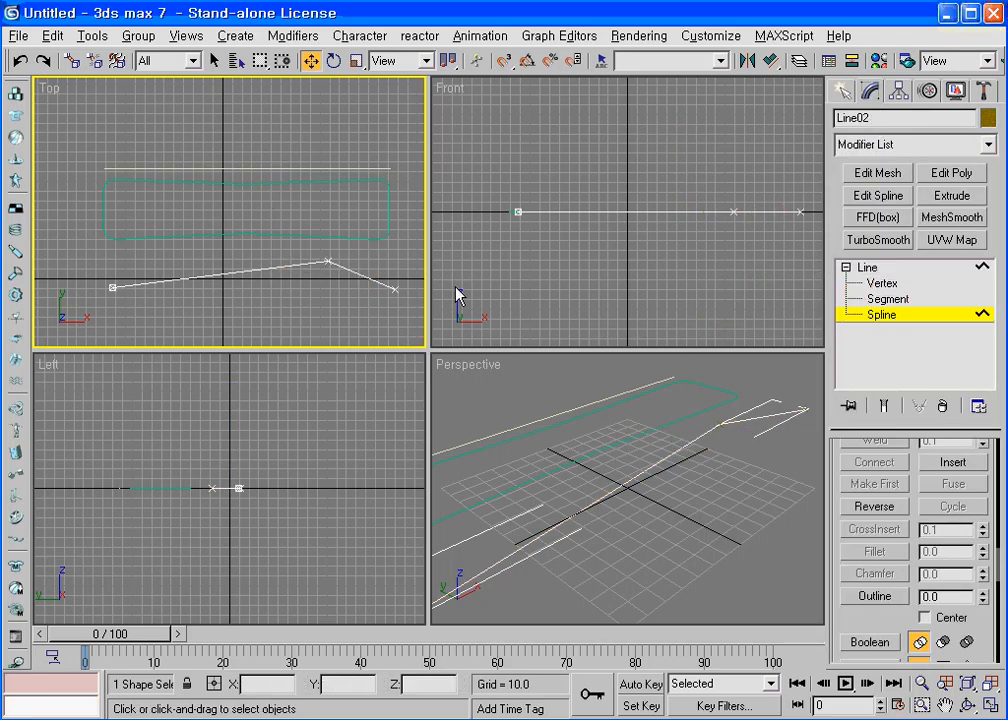
left_click(330, 262)
left_click(875, 596)
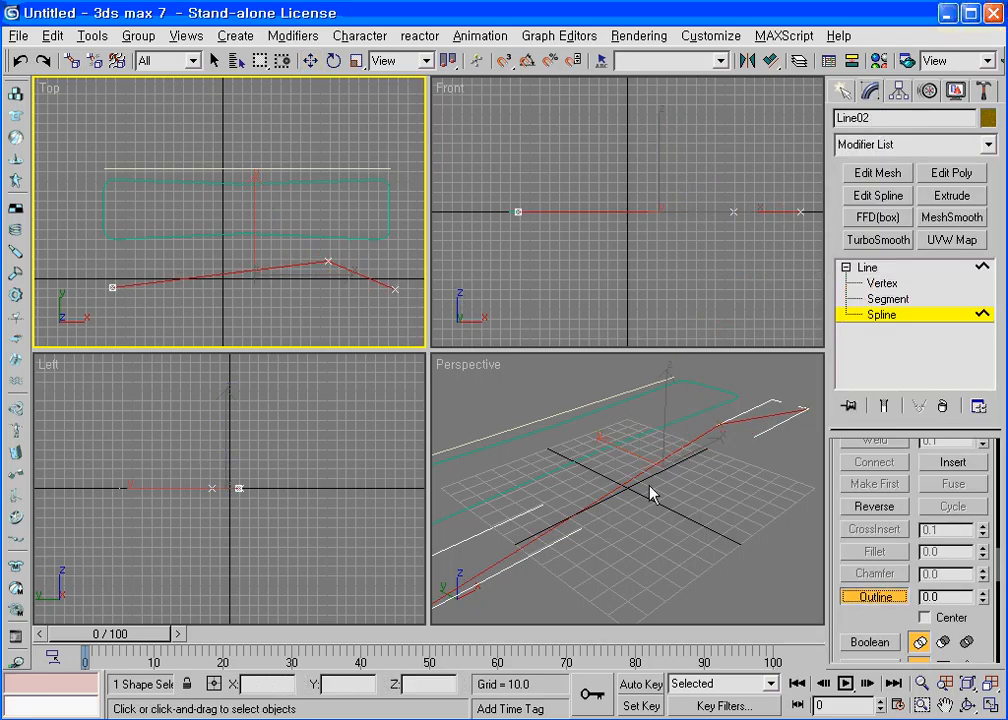
left_click_drag(338, 252, 322, 289)
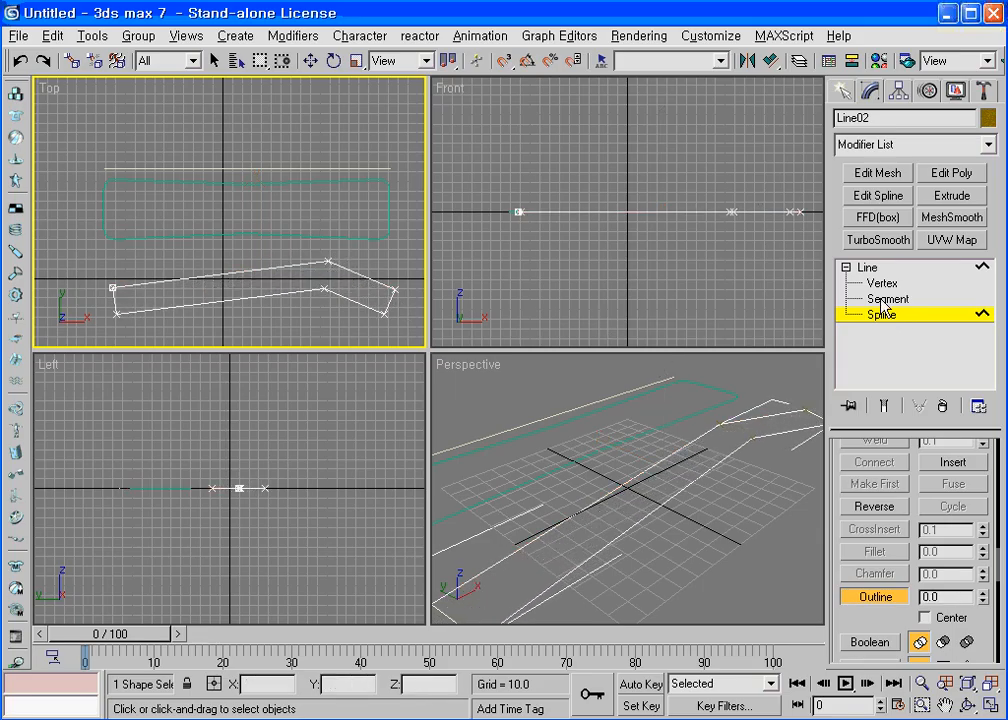
Step: Convert the two bend vertices of the side profile to Smooth
left_click(862, 283)
left_click_drag(300, 259, 349, 310)
right_click(322, 285)
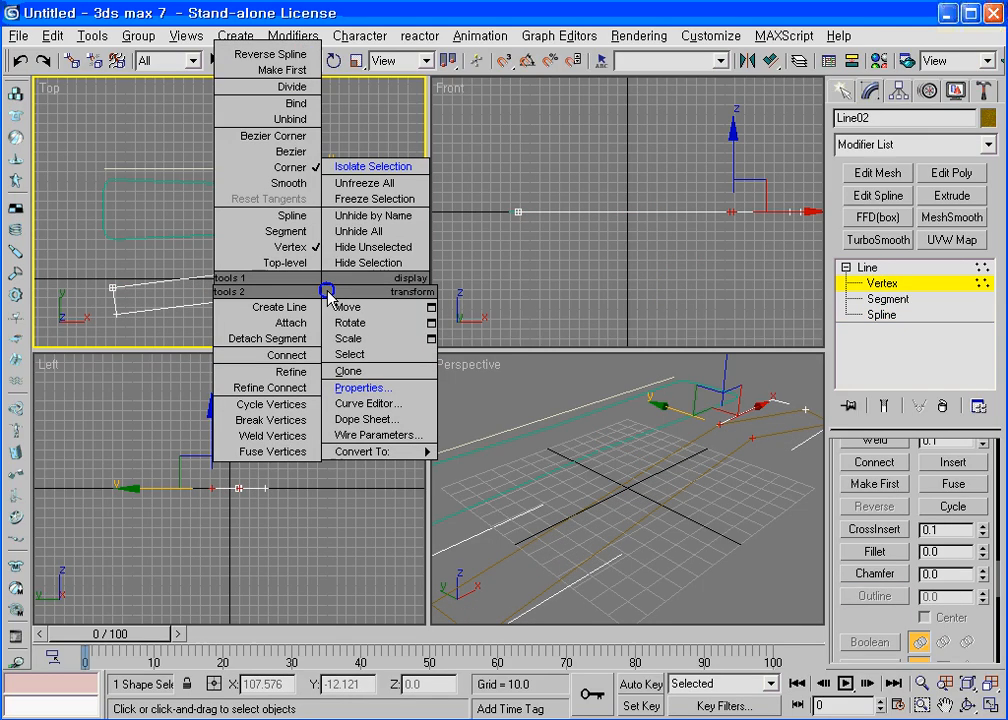
left_click(290, 183)
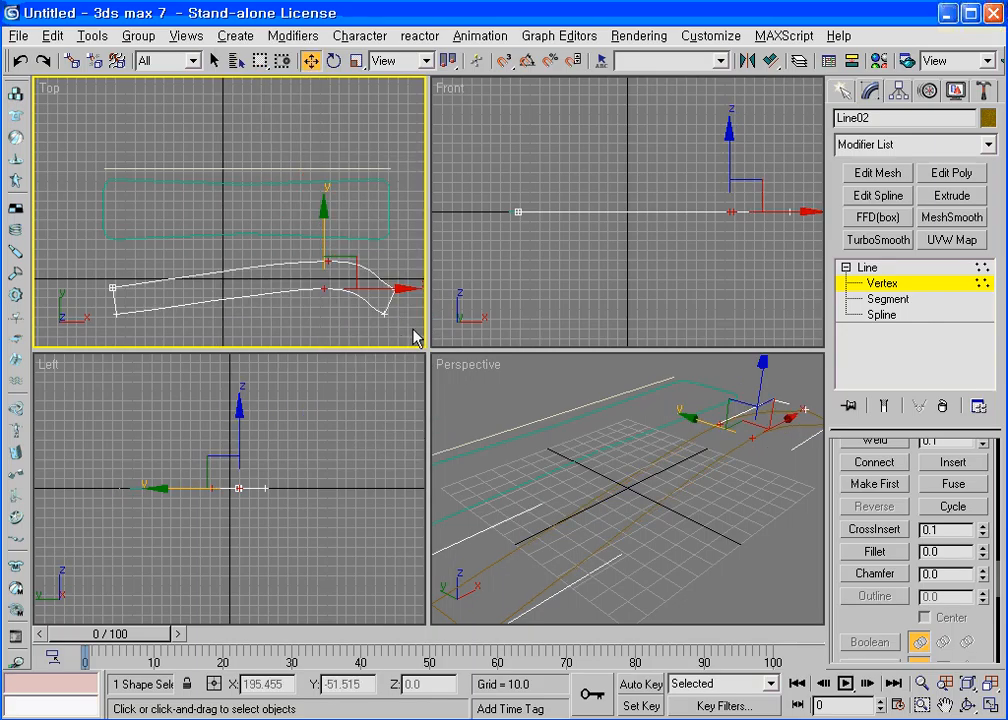
Step: Divide the side profile's lower-right segment with 1 new vertex
left_click(888, 299)
left_click(360, 300)
left_click_drag(843, 634, 839, 284)
left_click(872, 540)
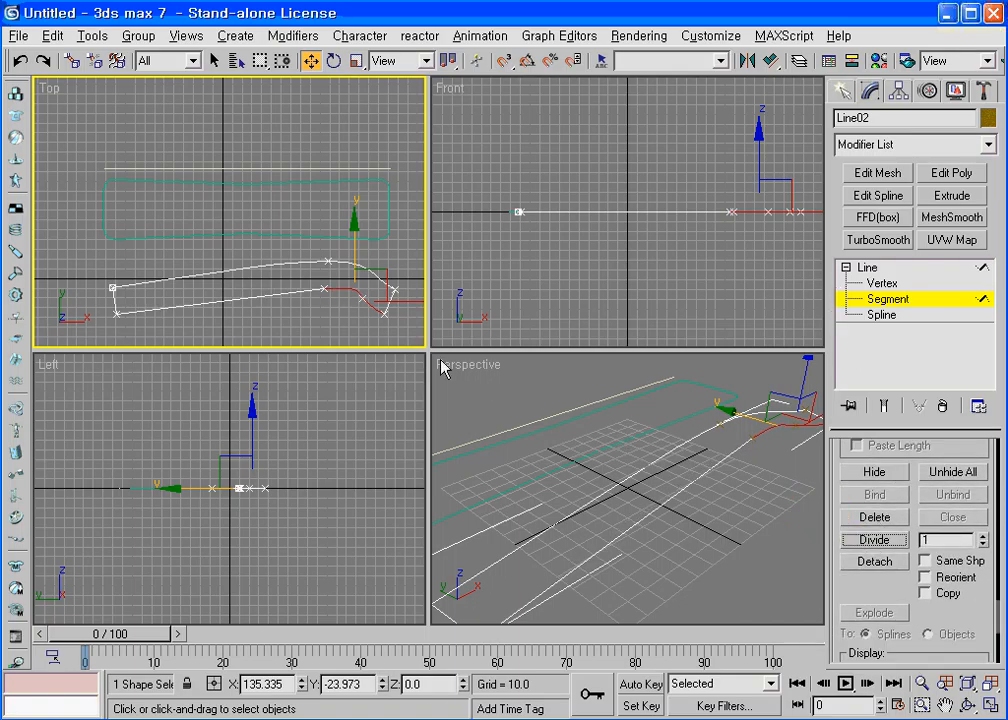
Step: Reposition the vertices at the side profile's right end to form a smooth concave underside and a short downturned tip
left_click(882, 283)
left_click(623, 316)
left_click_drag(360, 298, 321, 289)
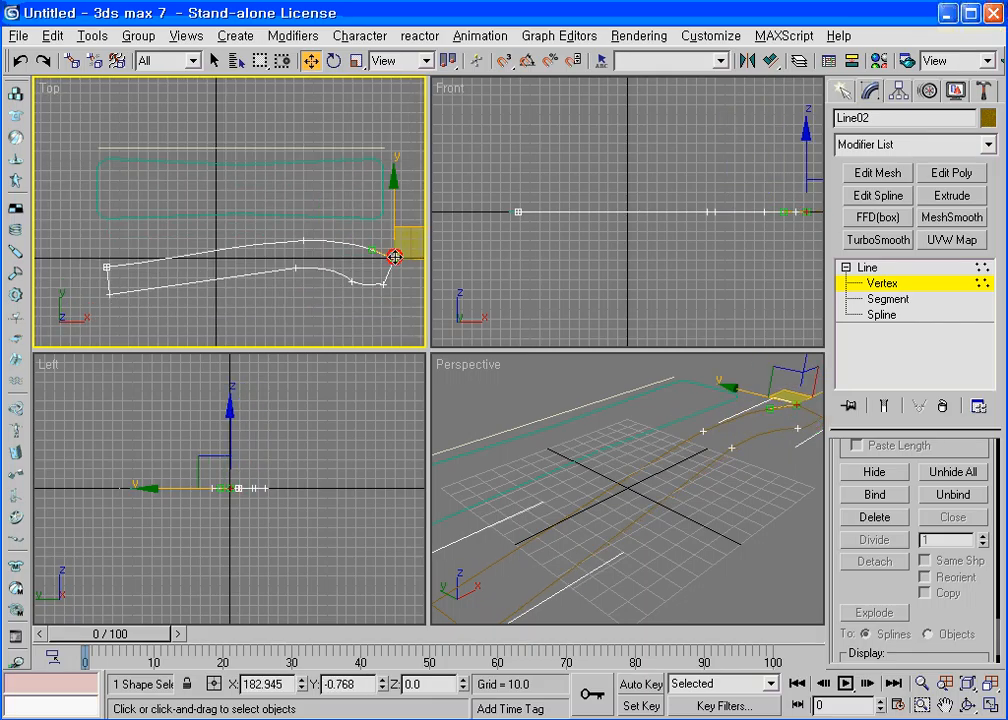
left_click_drag(395, 257, 363, 291)
left_click(381, 286)
left_click(350, 284)
left_click(367, 318)
Step: Fillet all vertices of the side profile slightly to round its corners
left_click_drag(67, 234, 420, 315)
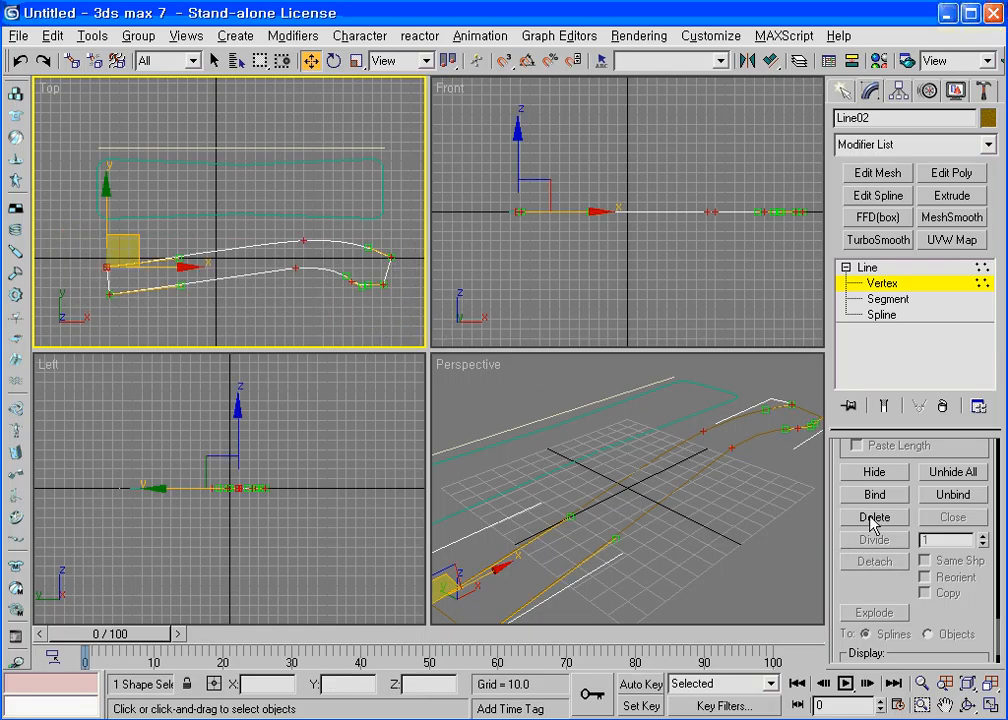
scroll(978, 560, "up", 5)
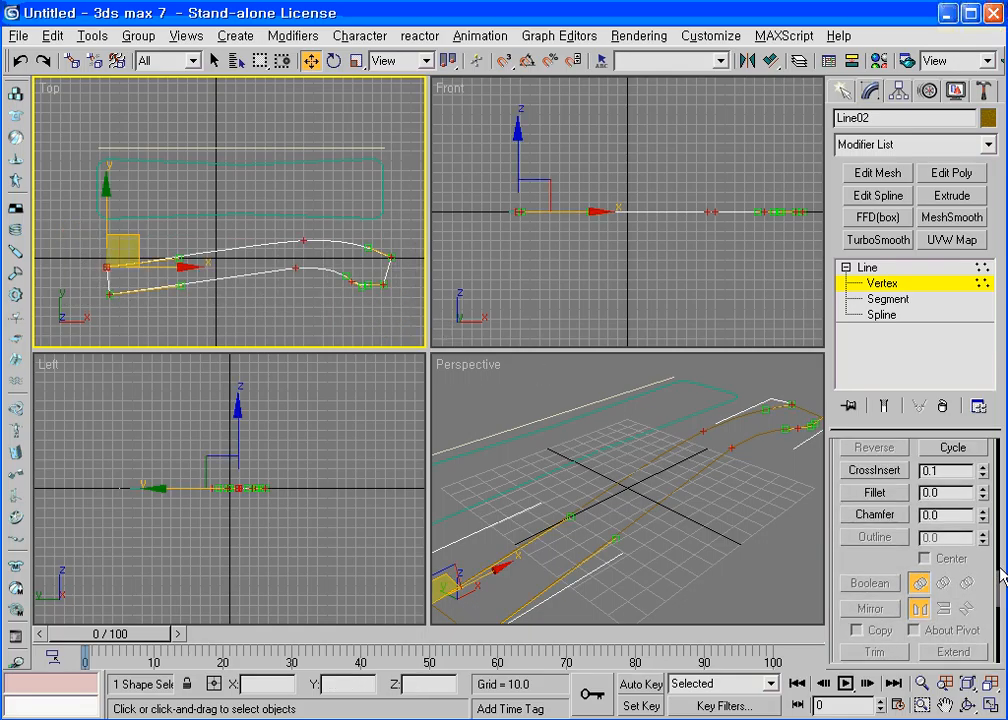
left_click(875, 541)
left_click_drag(387, 286, 389, 270)
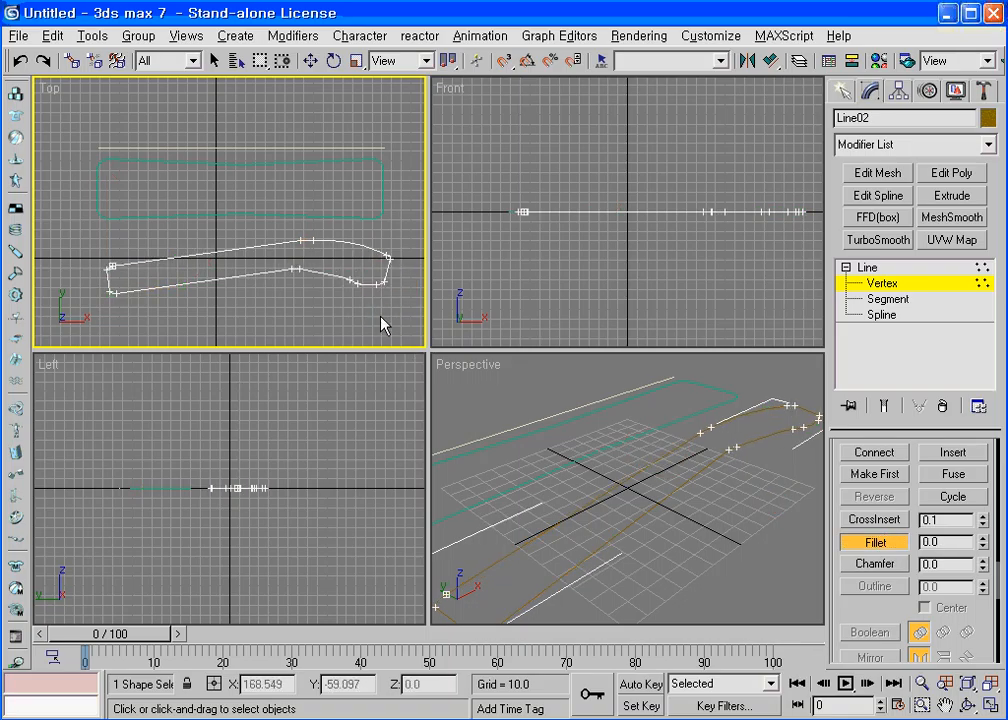
Step: Draw a rectangle about 41 long and 78 wide in the Front viewport and round its corners with a corner radius
left_click(755, 231)
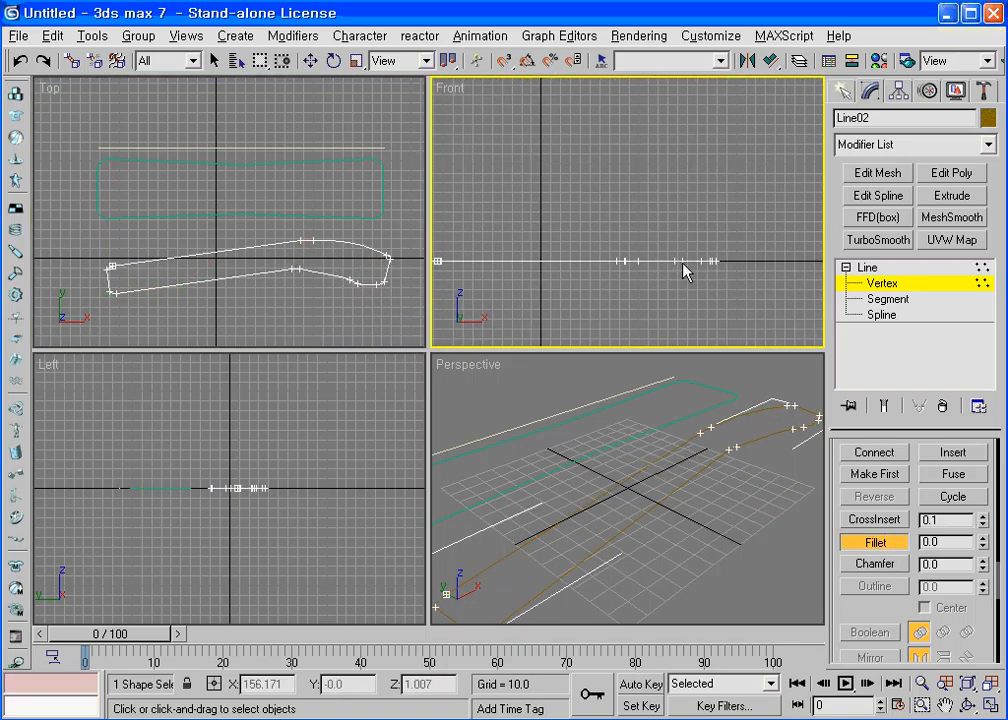
left_click(845, 93)
left_click(952, 232)
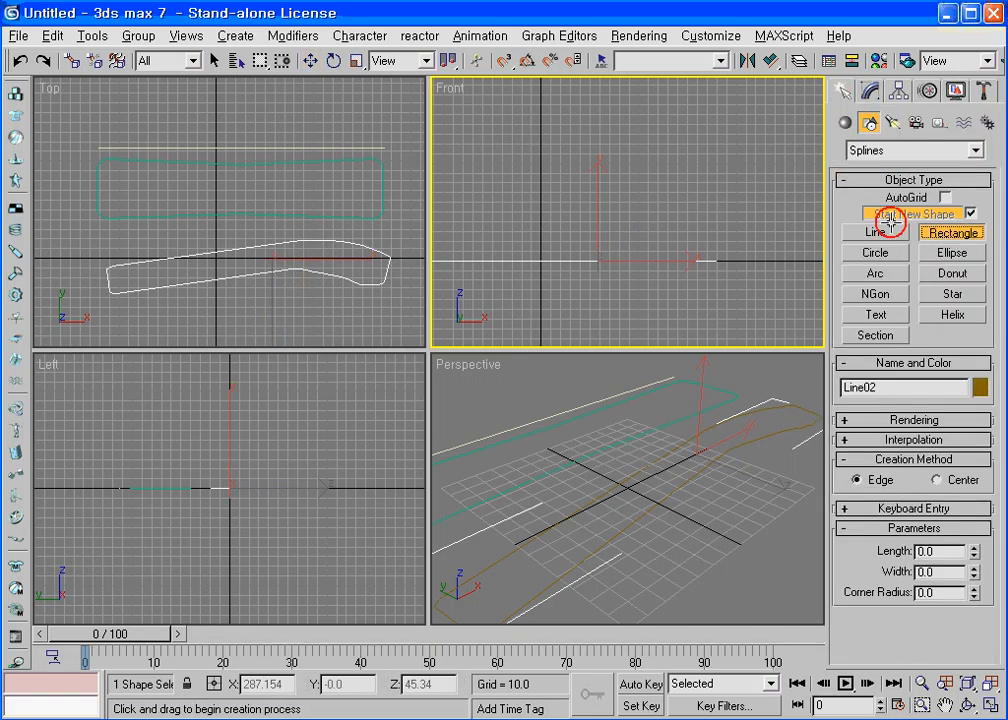
left_click_drag(630, 203, 706, 243)
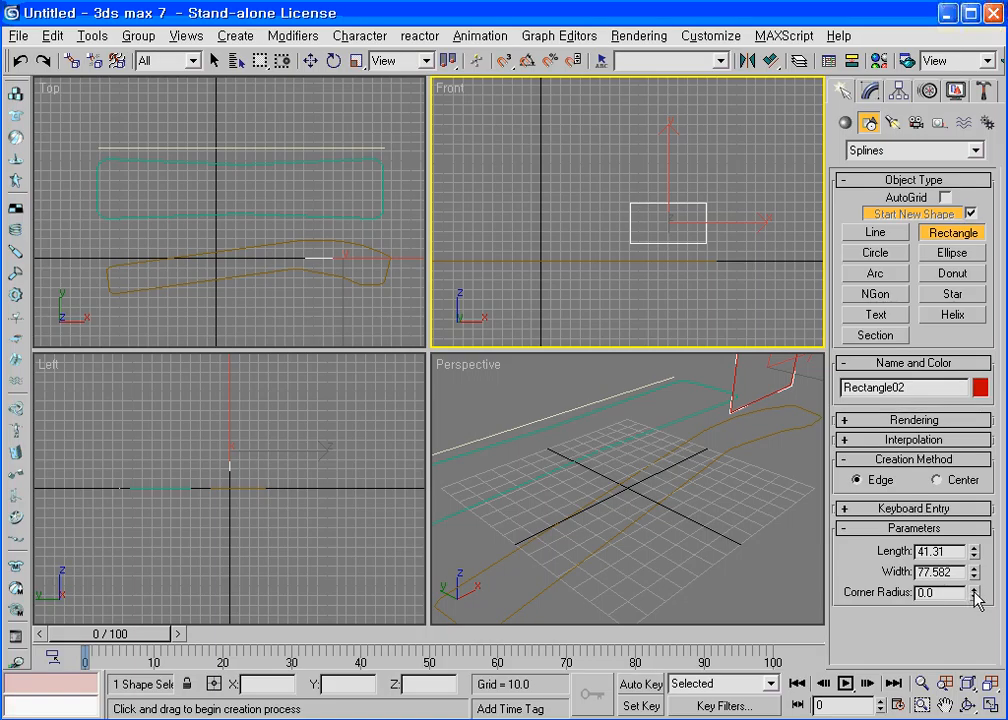
mouse_move(974, 593)
left_mouse_down()
mouse_move(913, 222)
mouse_move(726, 72)
mouse_move(742, 58)
mouse_move(700, 400)
mouse_move(885, 478)
left_mouse_up()
Step: Create a Loft compound object on the straight path line, using the rounded rectangle as an instanced cross-section shape
right_click(393, 146)
key("w")
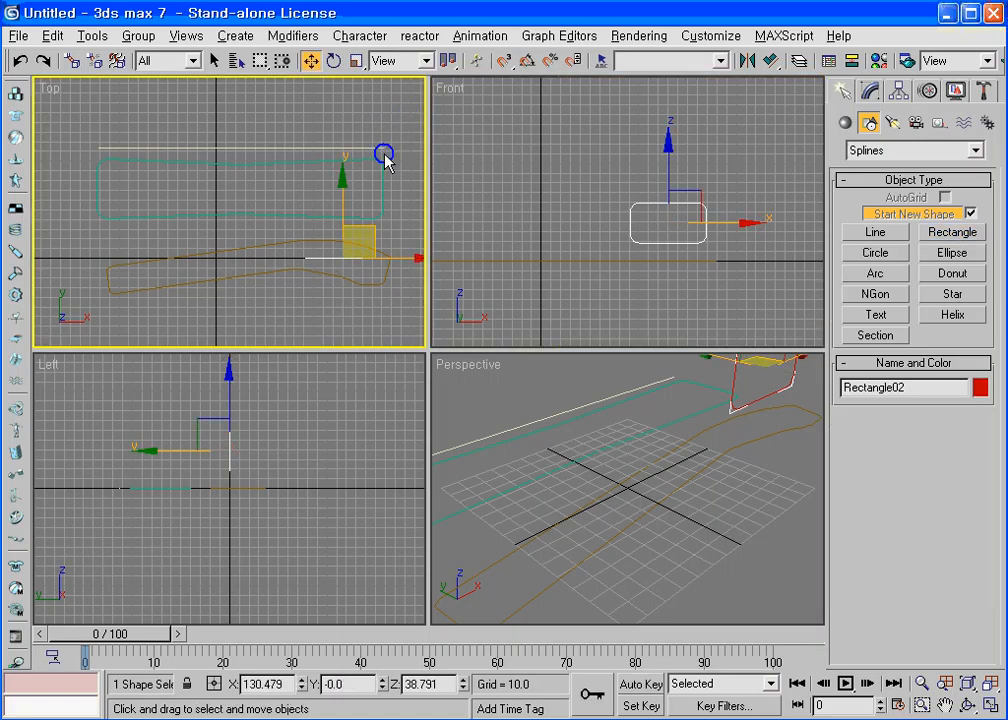
left_click(383, 148)
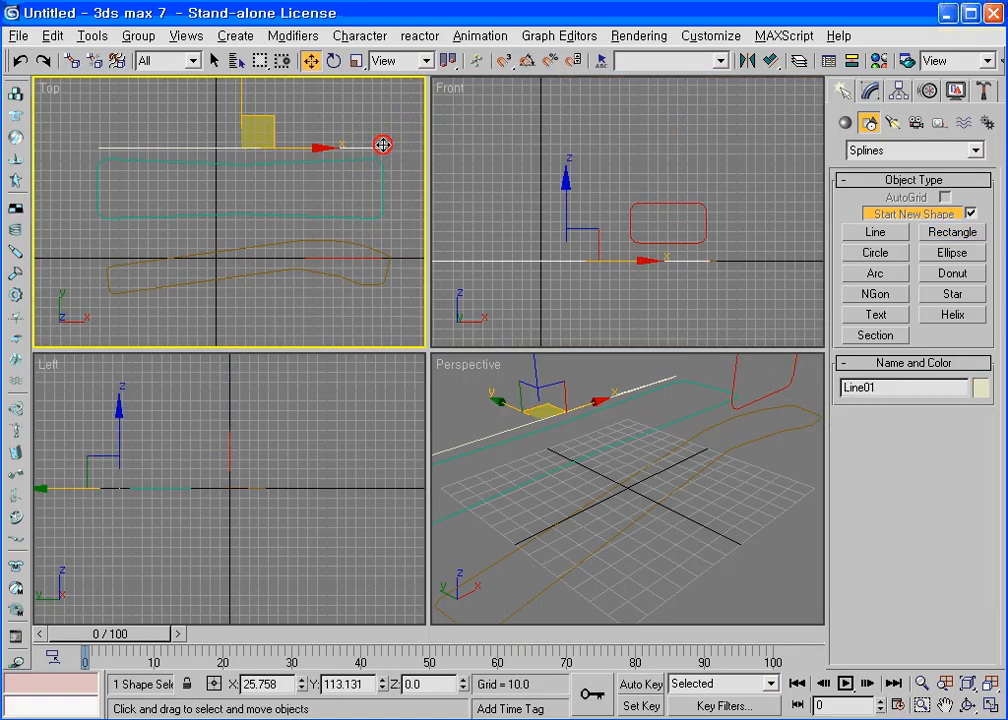
left_click(845, 122)
left_click(890, 152)
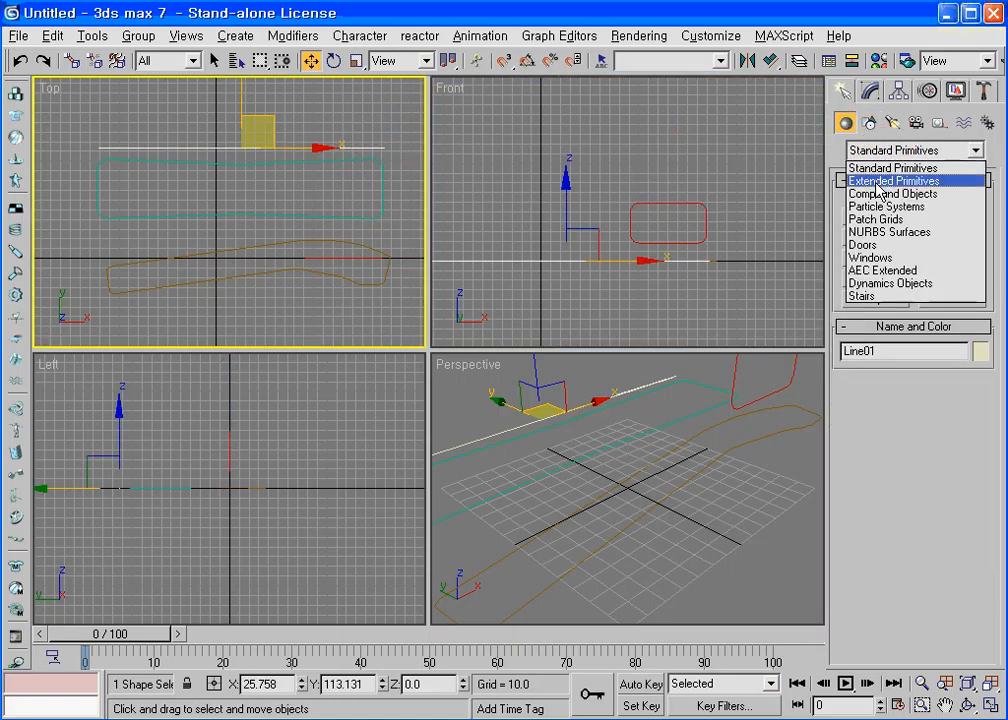
left_click(870, 191)
left_click(890, 301)
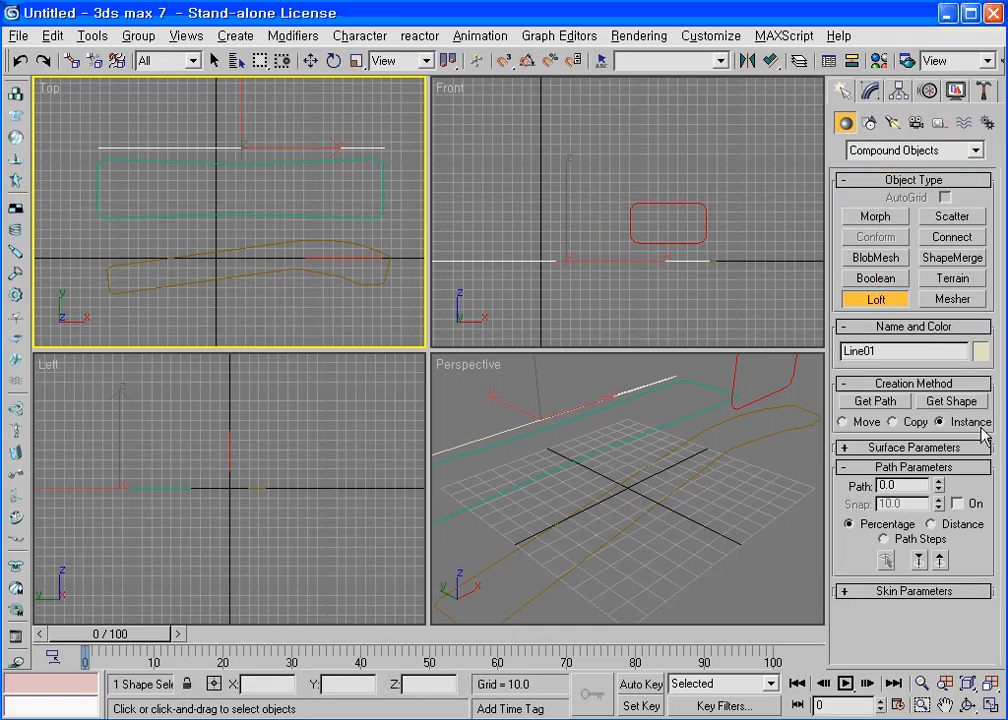
left_click(952, 401)
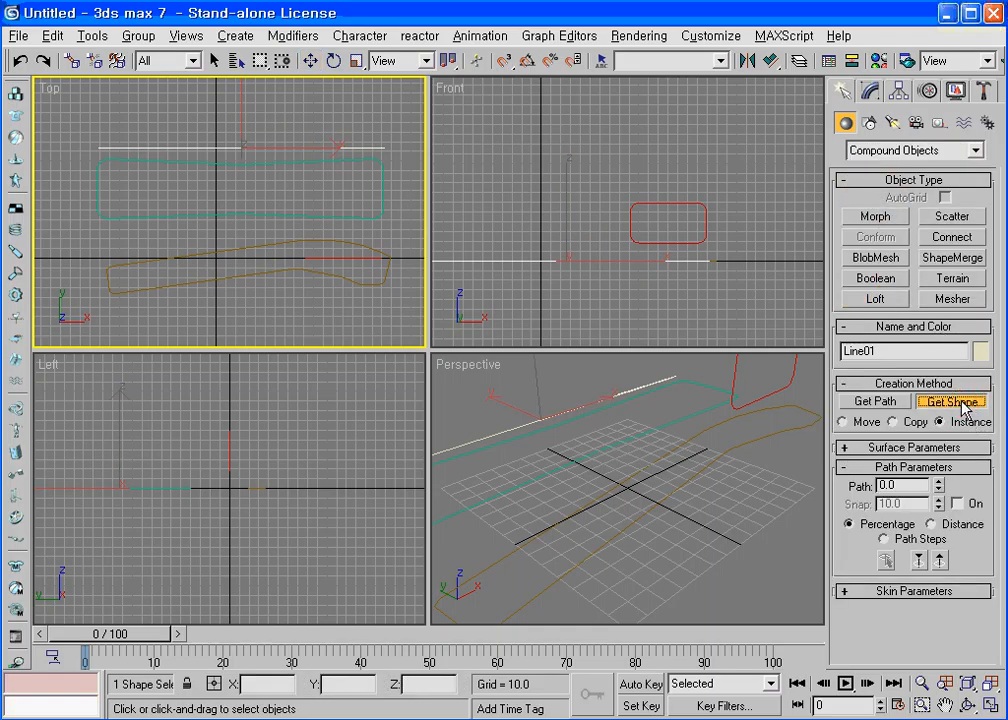
left_click(708, 228)
left_click(988, 682)
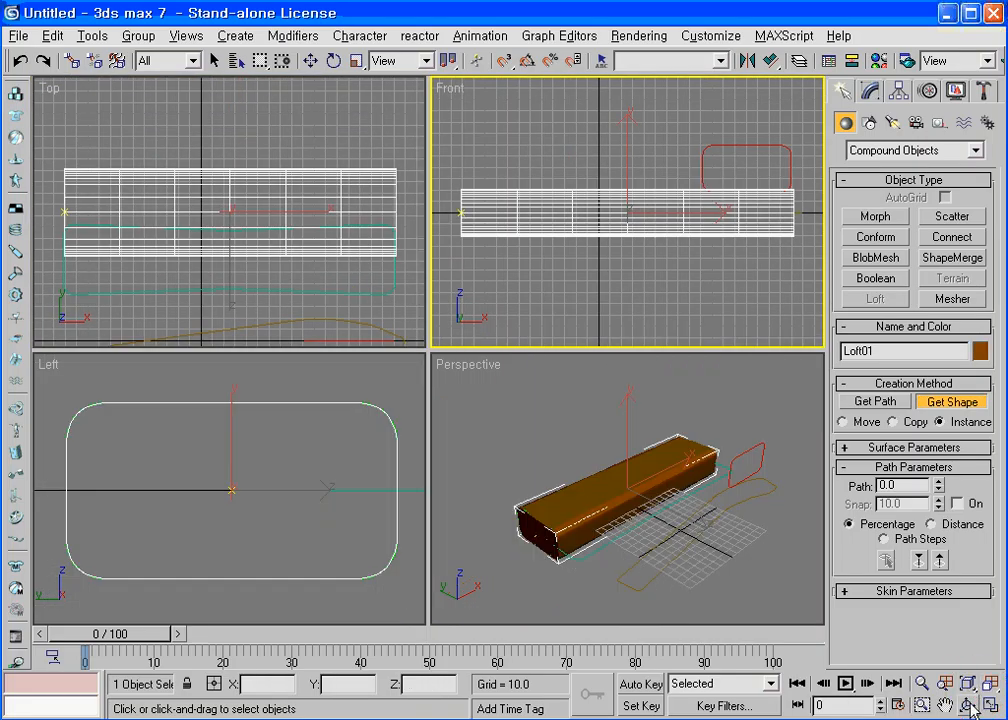
left_click(969, 705)
left_click_drag(699, 533, 702, 450)
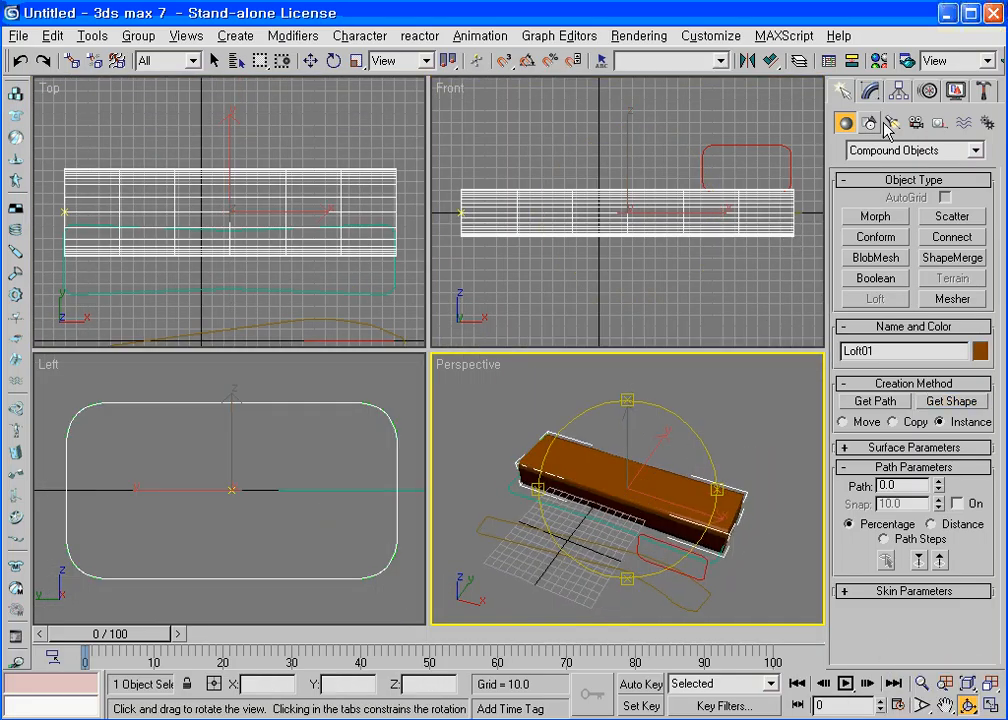
Step: Open the loft's Fit deformation and turn off Make Symmetrical
left_click(869, 90)
key("w")
left_click_drag(842, 625, 837, 306)
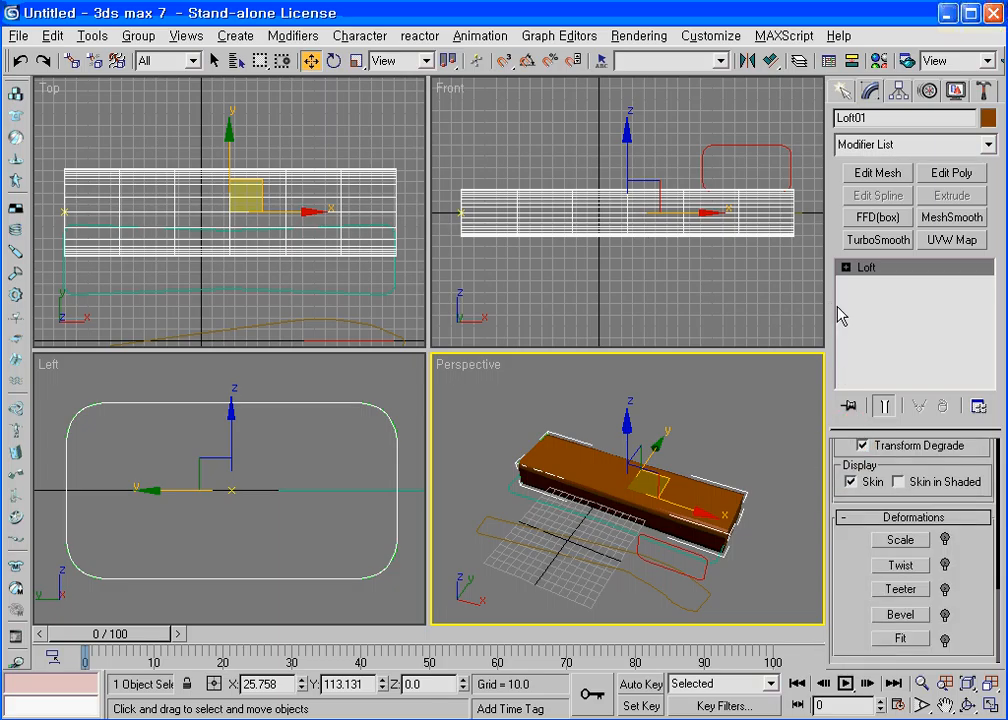
left_click(900, 639)
left_click_drag(498, 172, 698, 38)
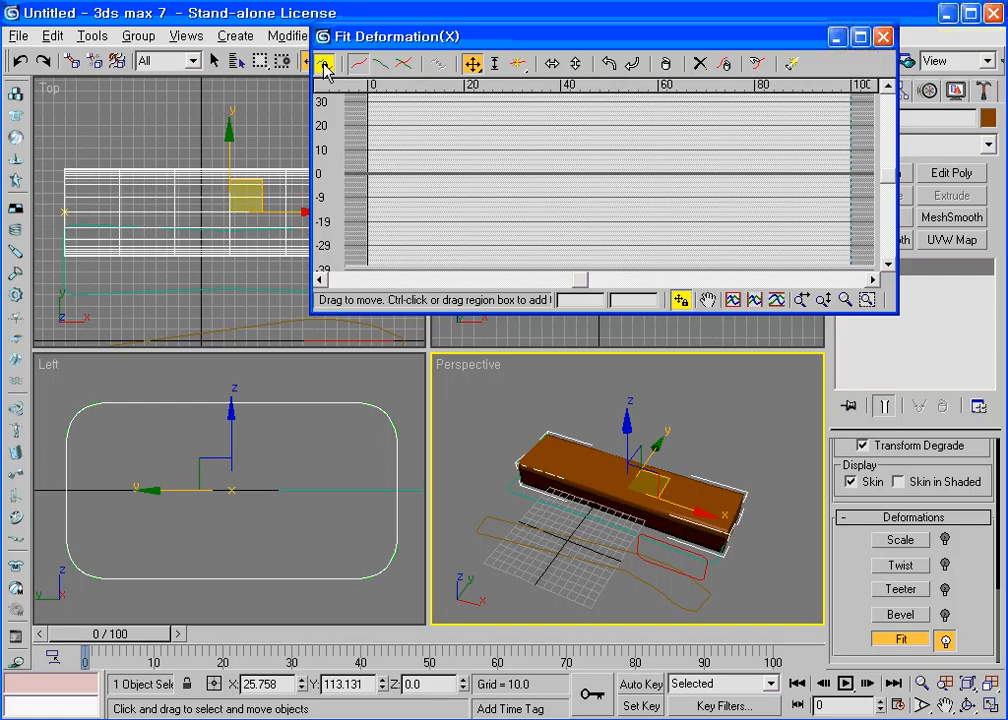
left_click(324, 65)
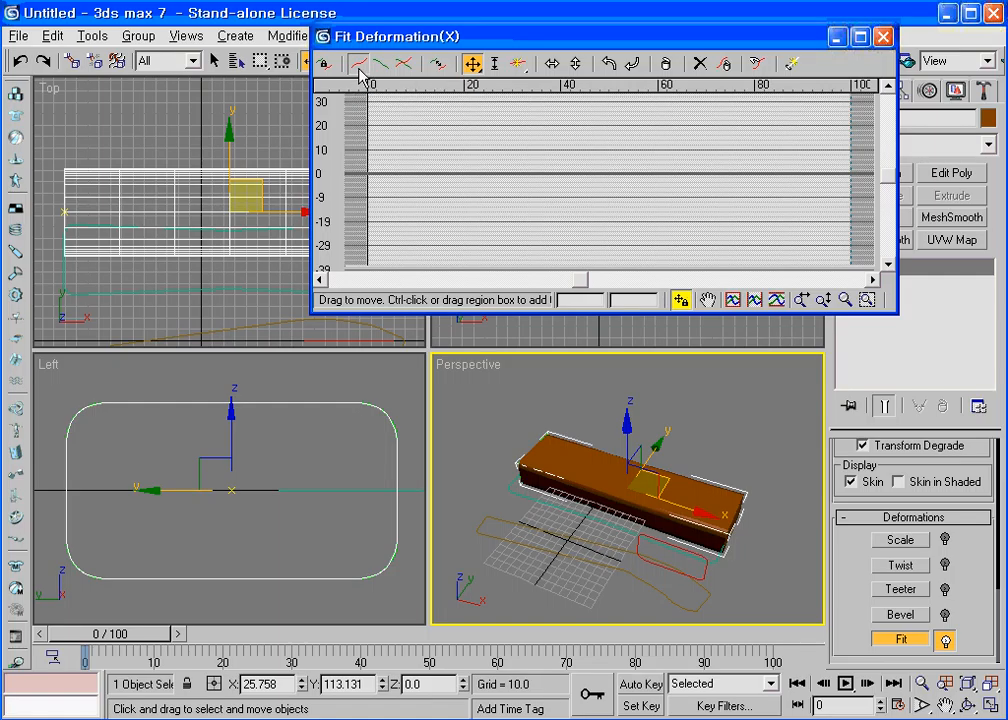
Step: Get the top profile spline as the fit shape for the loft's X axis
left_click(757, 64)
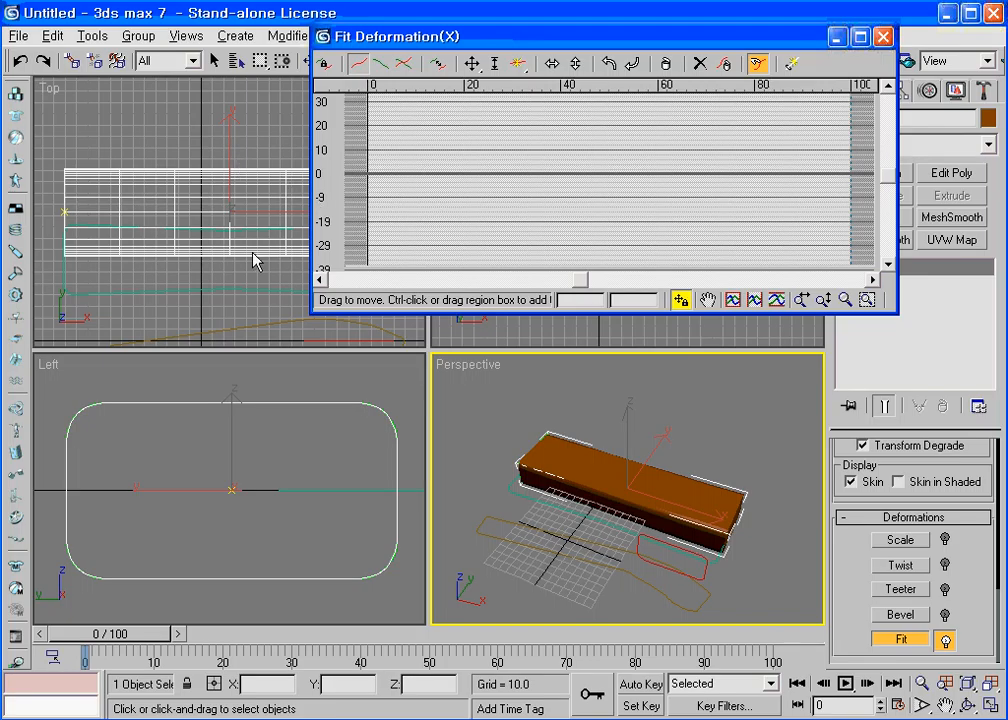
left_click_drag(458, 38, 581, 37)
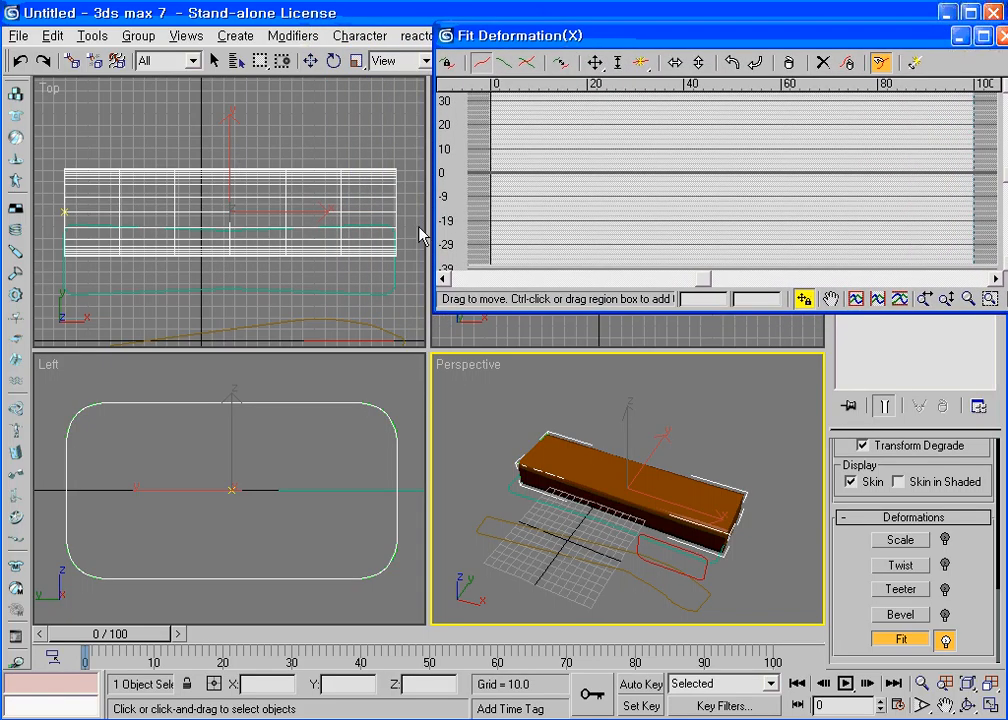
left_click(397, 280)
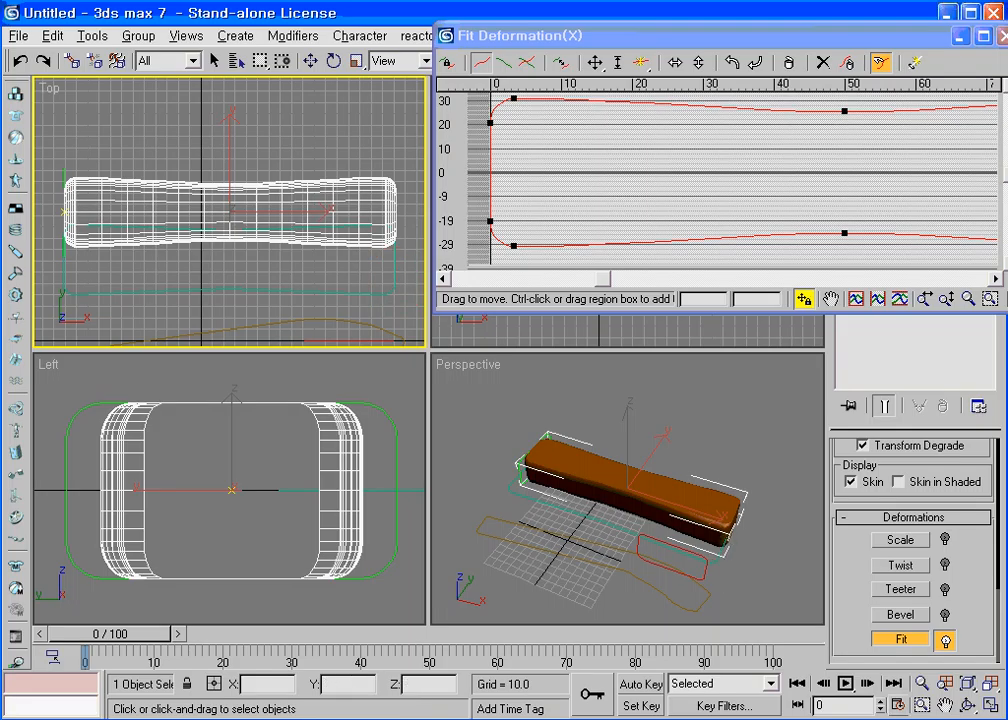
left_click(966, 706)
left_click_drag(600, 575, 621, 474)
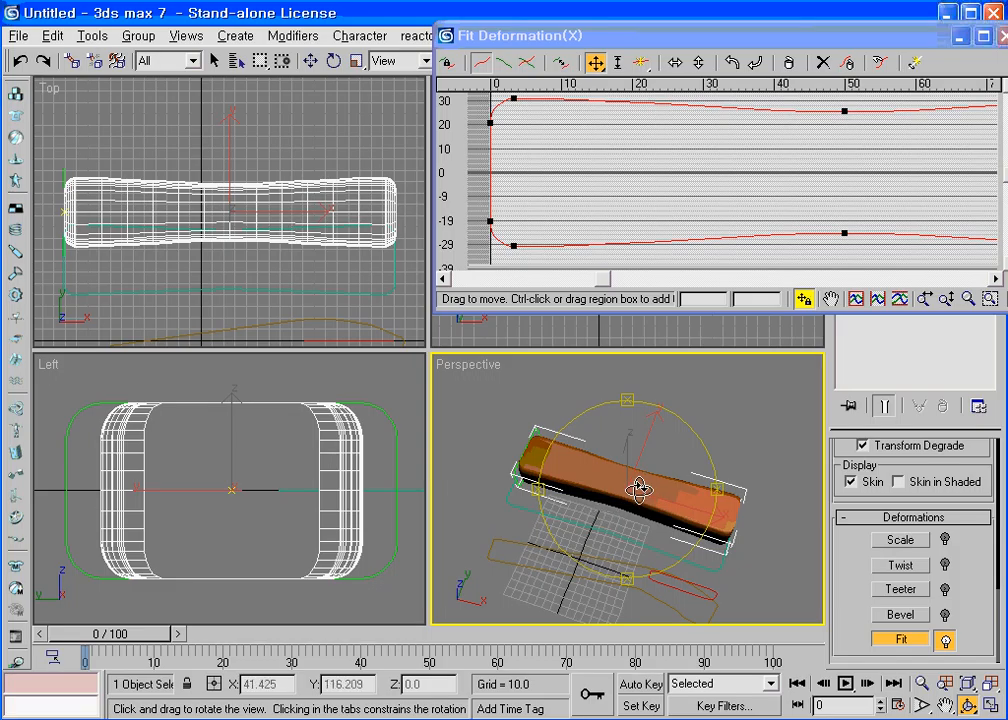
Step: Get the curved side profile spline as the fit shape for the loft's Y axis
left_click_drag(826, 37, 790, 38)
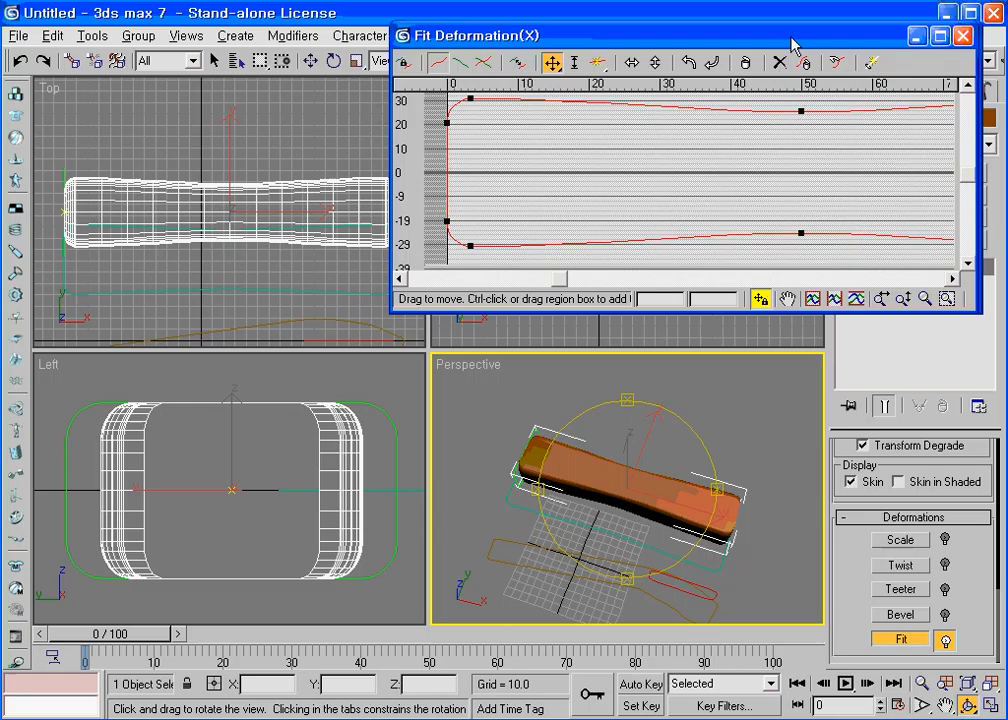
left_click(836, 63)
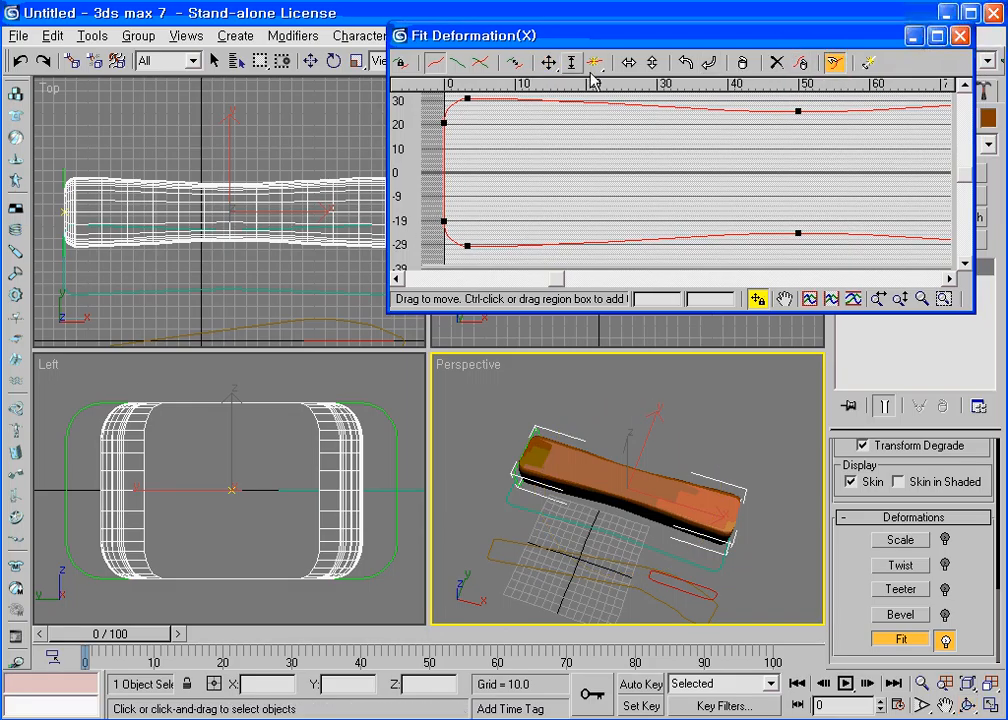
left_click(458, 64)
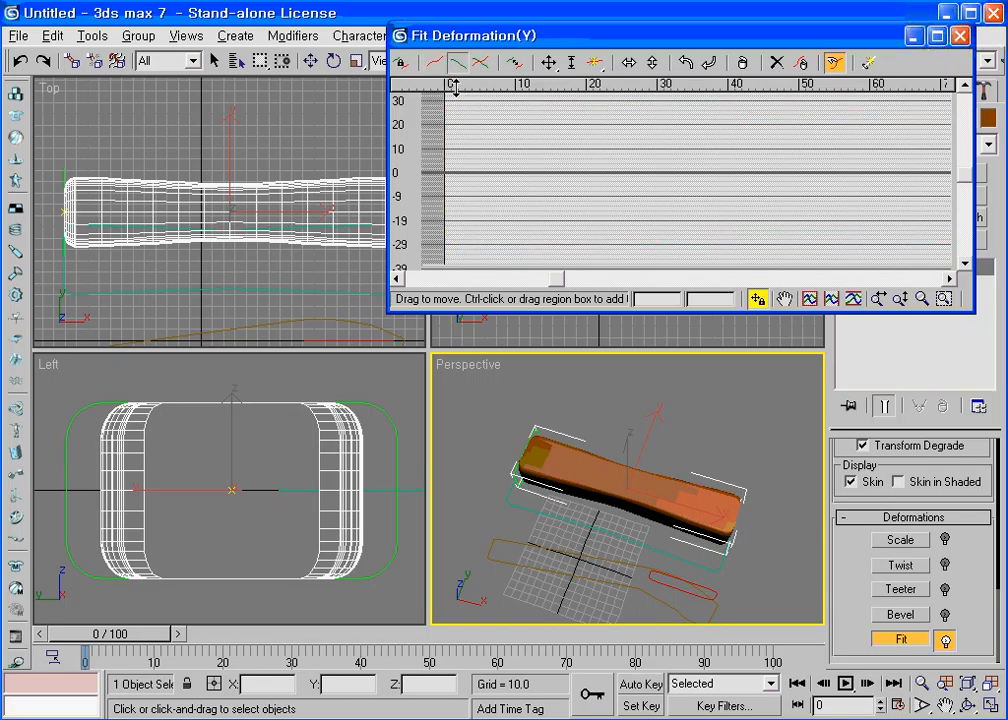
left_click(328, 319)
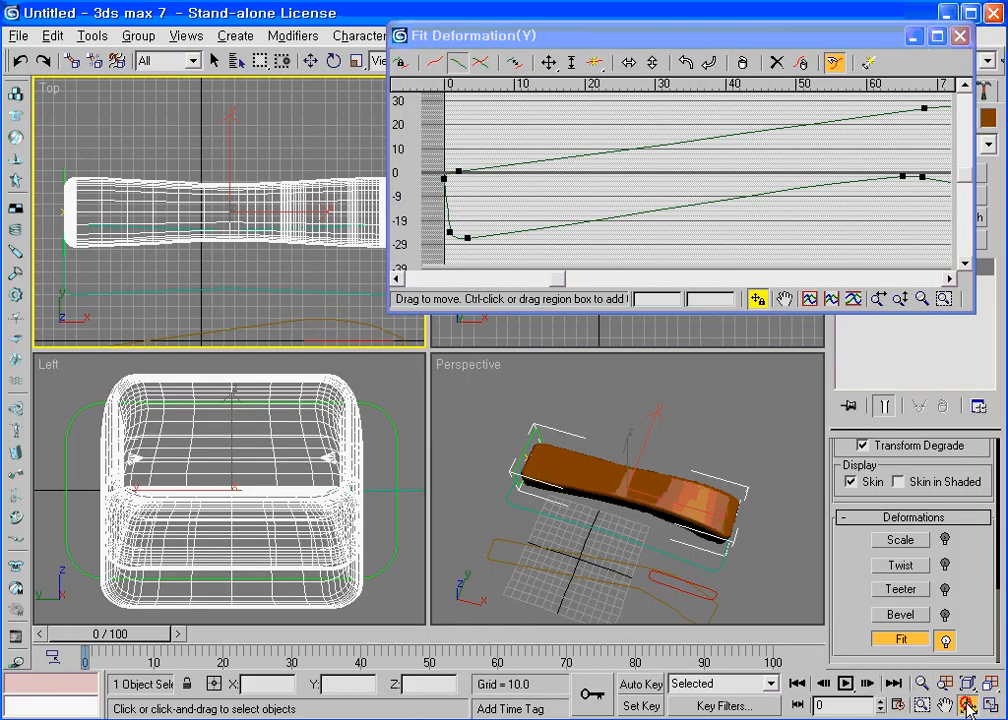
left_click(968, 705)
left_click_drag(649, 517, 630, 479)
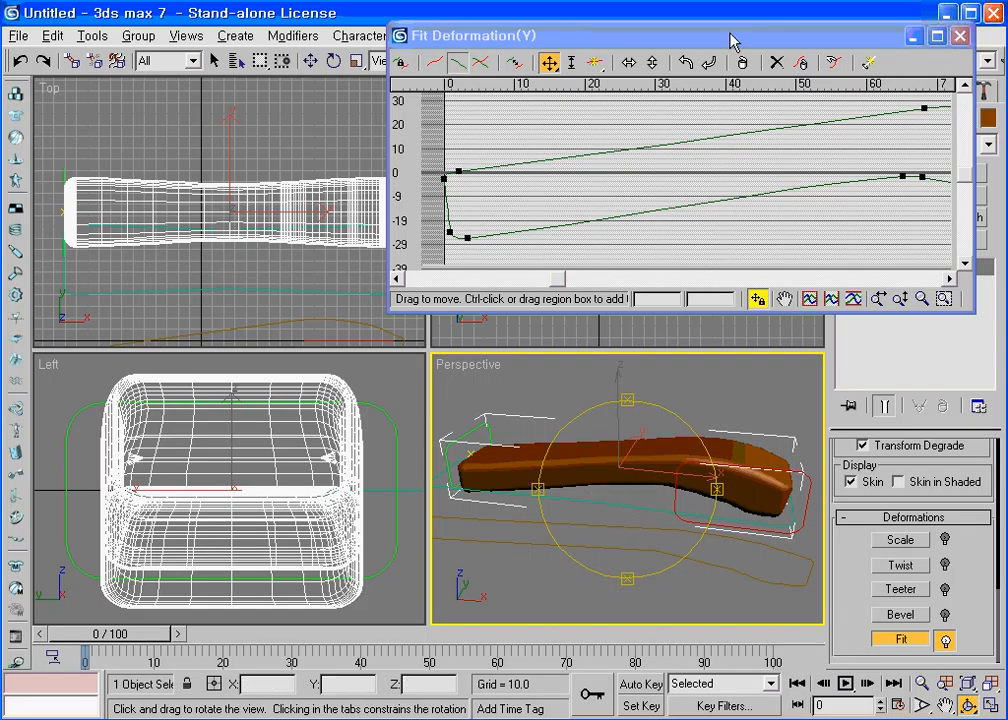
Step: Display the X and Y fit curves together at their full extents in the deformation graph
left_click_drag(720, 35, 612, 101)
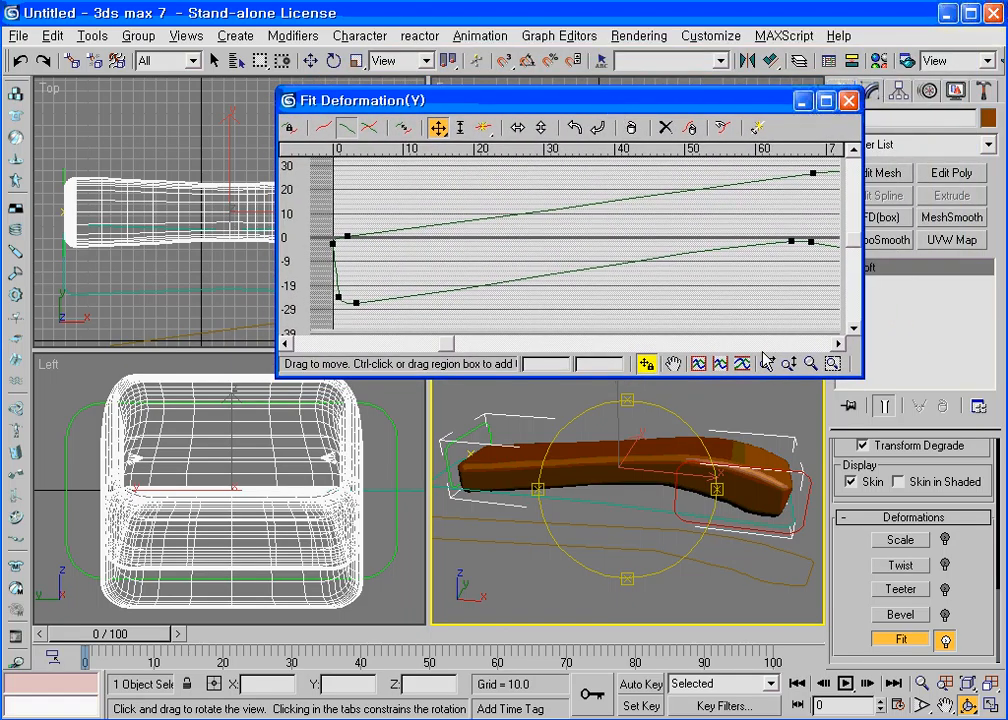
left_click(698, 363)
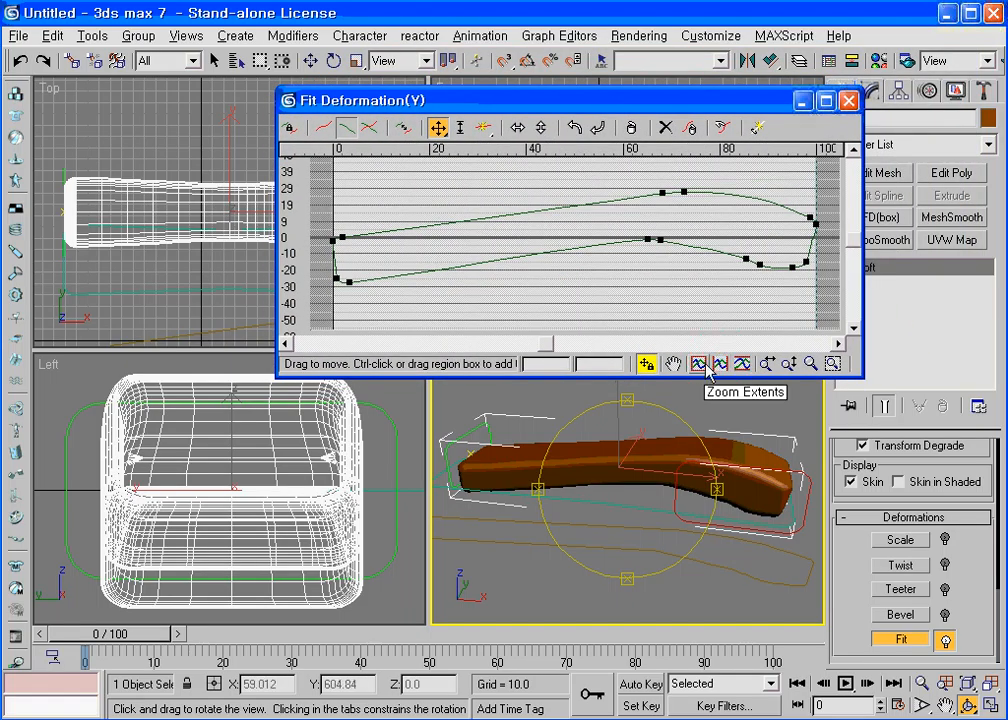
left_click(370, 130)
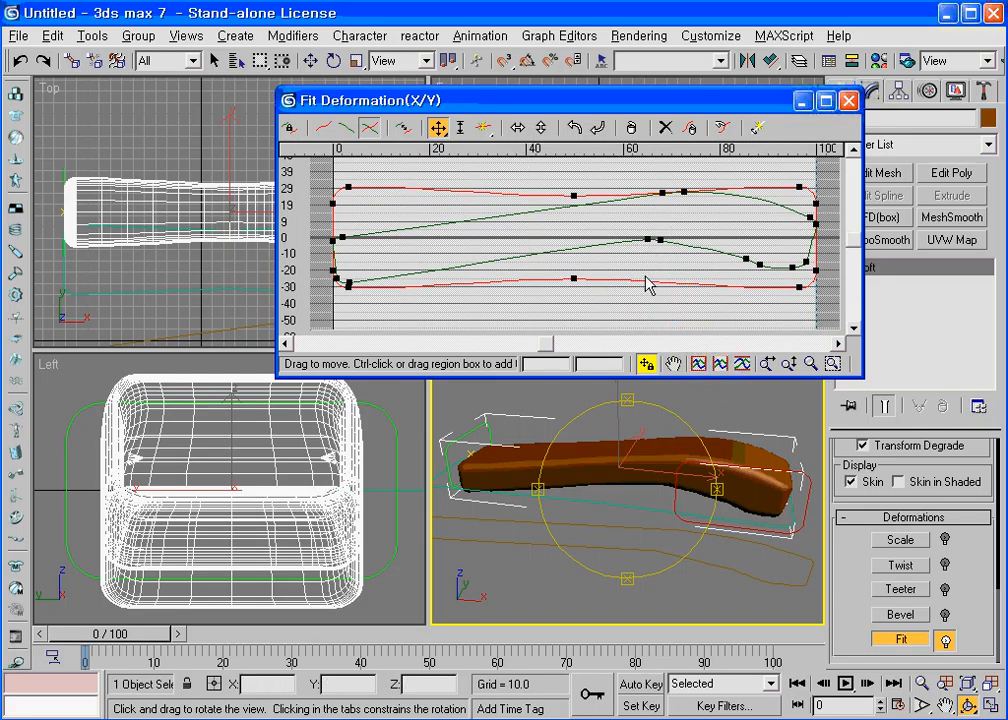
Step: Try moving the lower middle point of the X curve and the two lower middle points of the Y curve
mouse_move(573, 278)
left_mouse_down()
mouse_move(576, 263)
mouse_move(581, 316)
mouse_move(583, 266)
left_mouse_up()
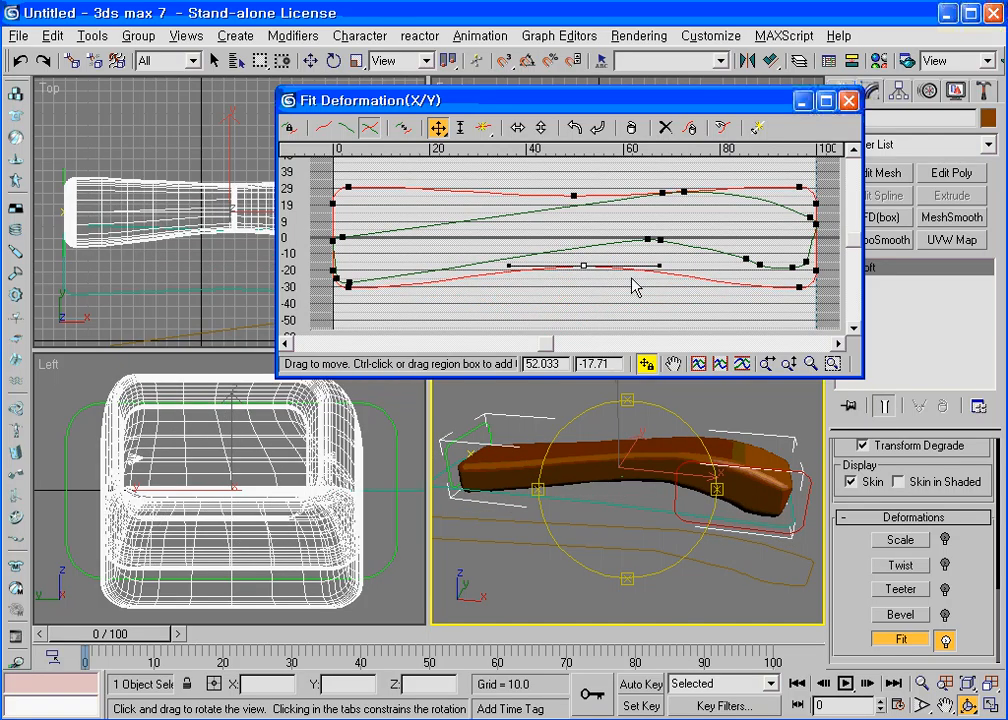
left_click_drag(618, 491, 621, 472)
left_click_drag(678, 231, 652, 242)
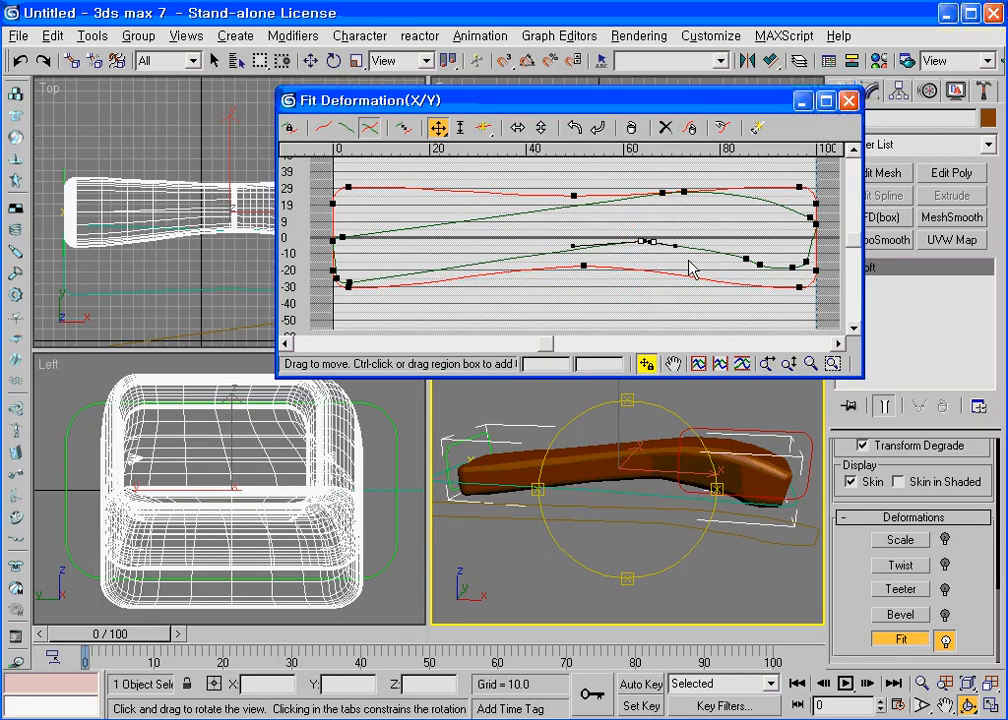
Step: Undo the control point moves on both fit curves
left_click(19, 61)
left_click(19, 61)
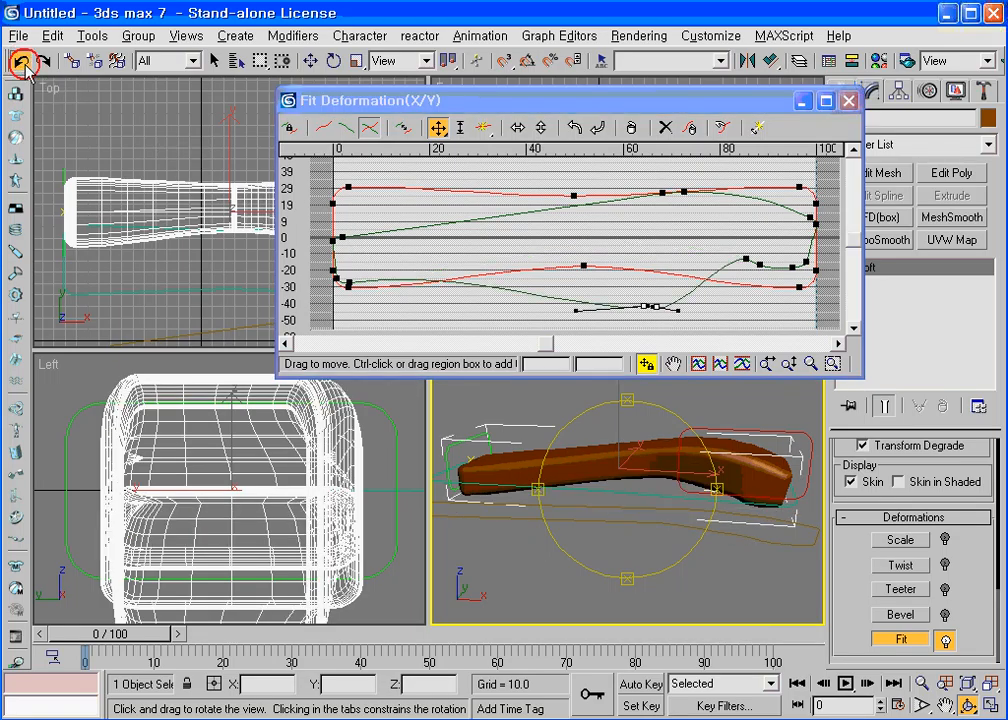
left_click(19, 61)
left_click(22, 60)
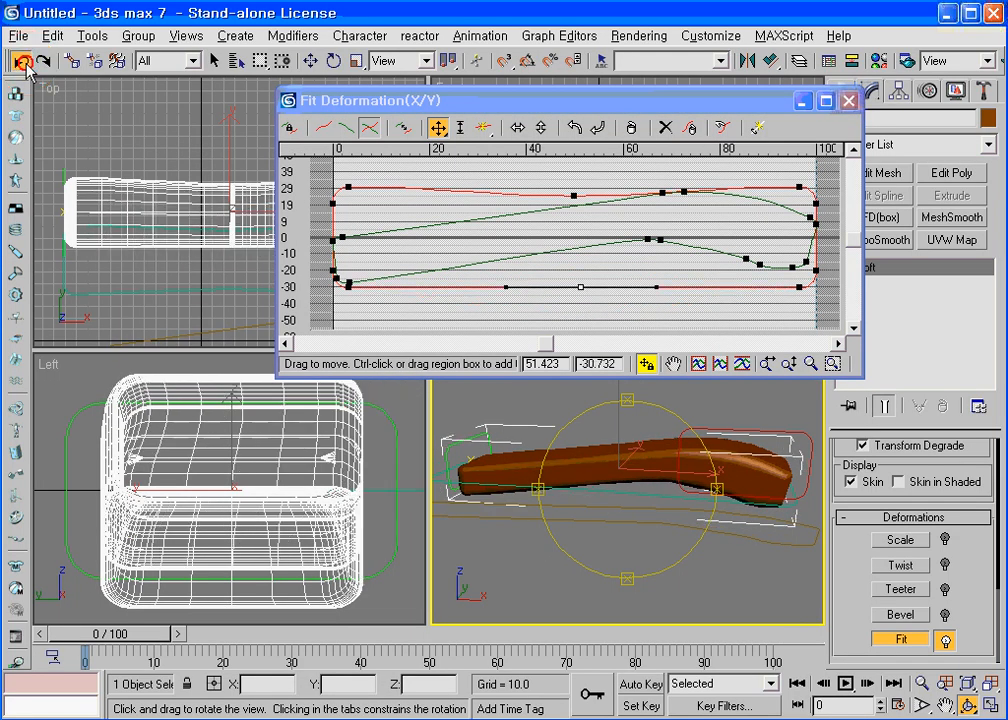
left_click(22, 60)
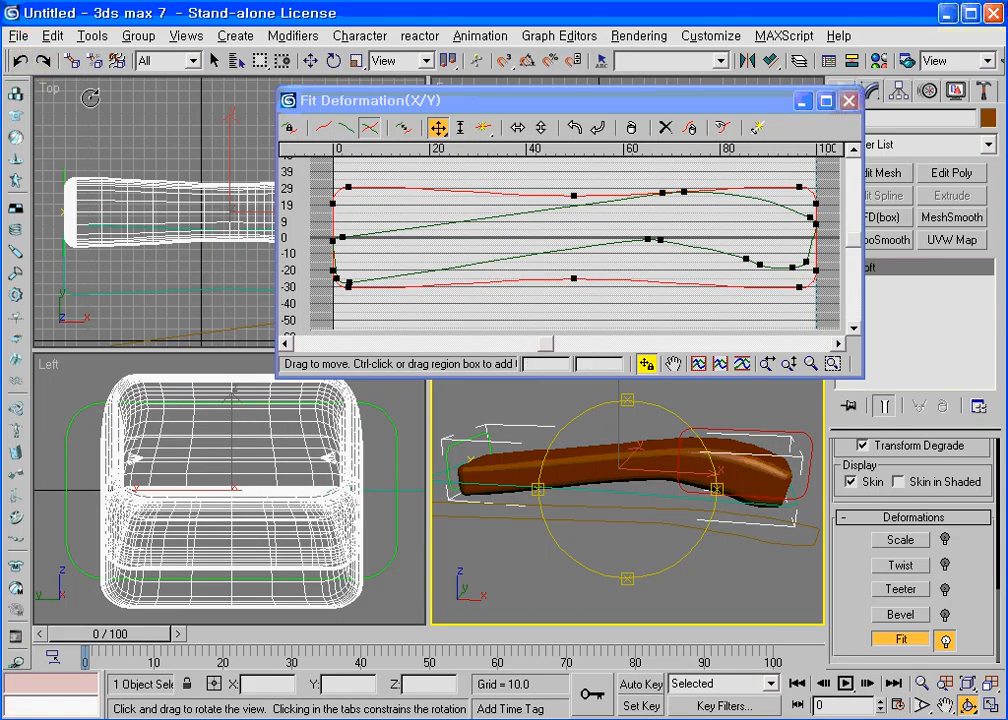
Step: Swap the X and Y deformation curves of the loft
left_click(404, 130)
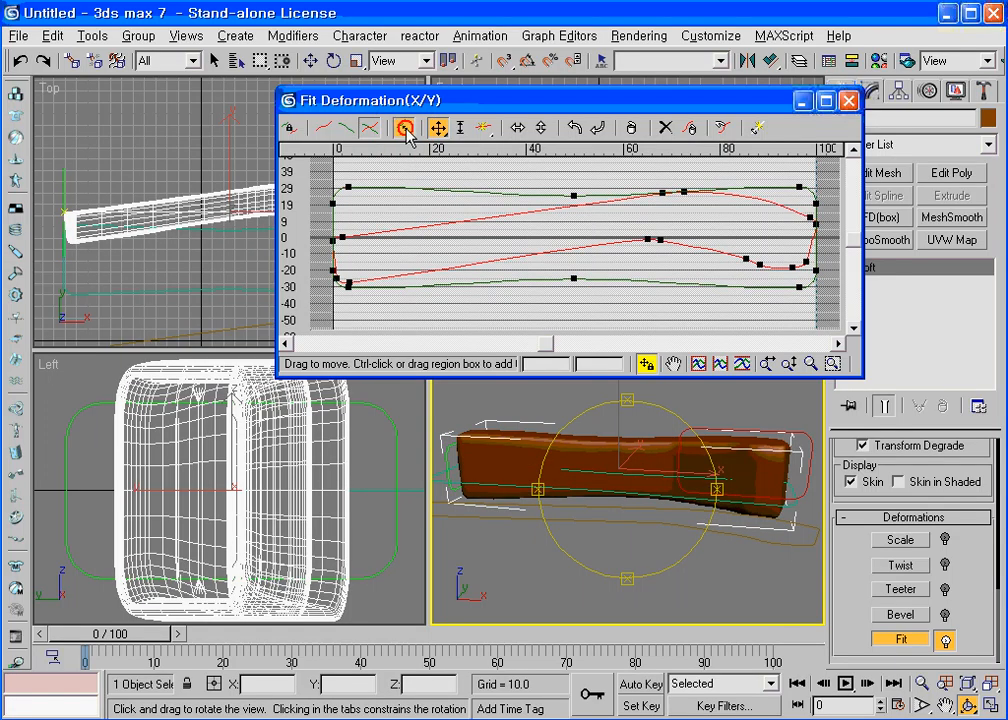
Step: Swap the X and Y fit curves of the loft back to their previous assignment
left_click(407, 135)
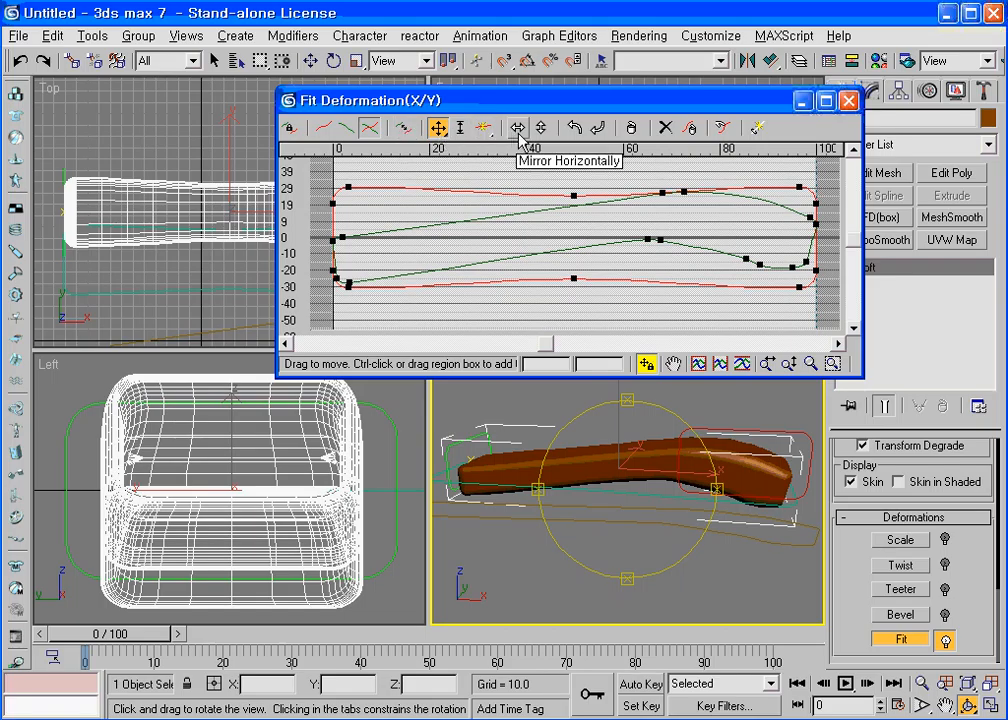
Step: Try mirroring the fit curves horizontally and vertically, reversing each mirror after trying it
left_click_drag(521, 99, 528, 26)
left_click(524, 56)
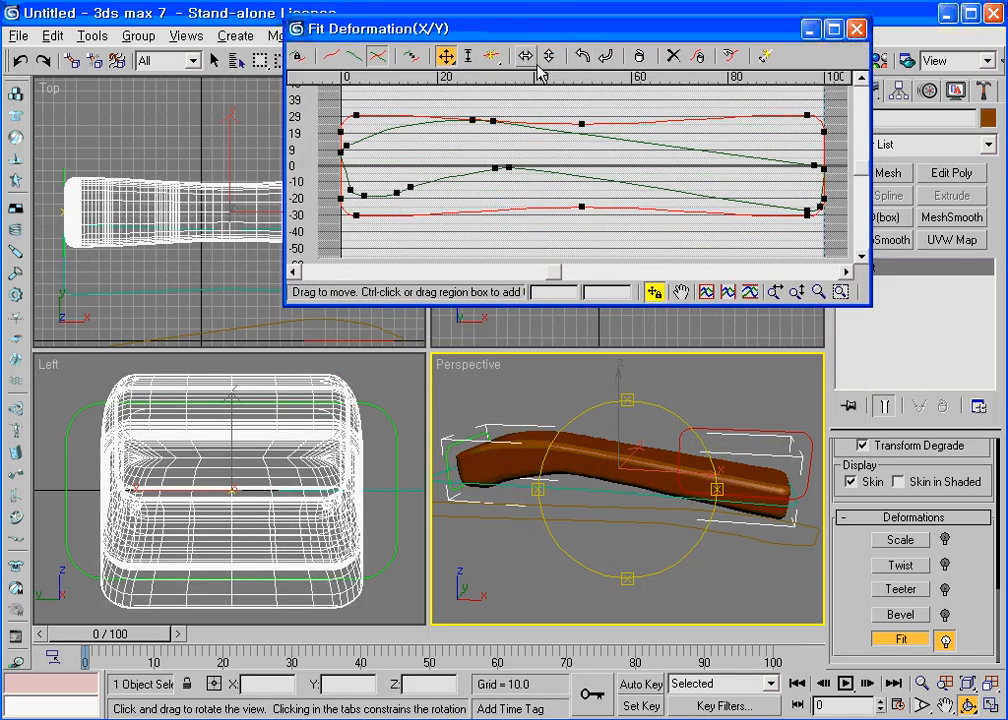
left_click(524, 56)
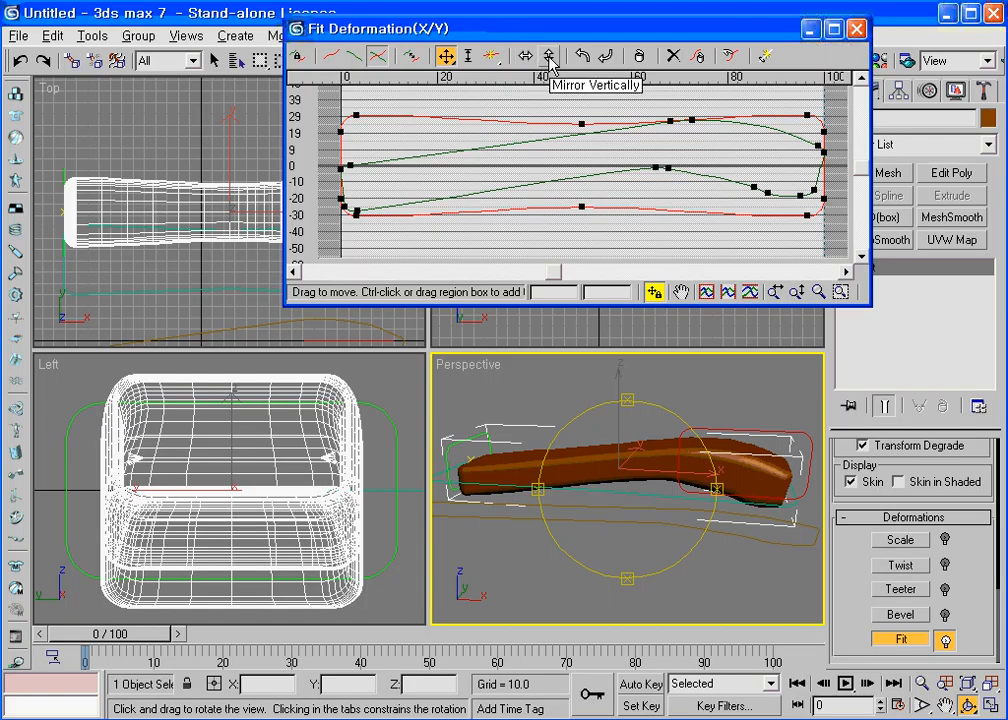
left_click(549, 57)
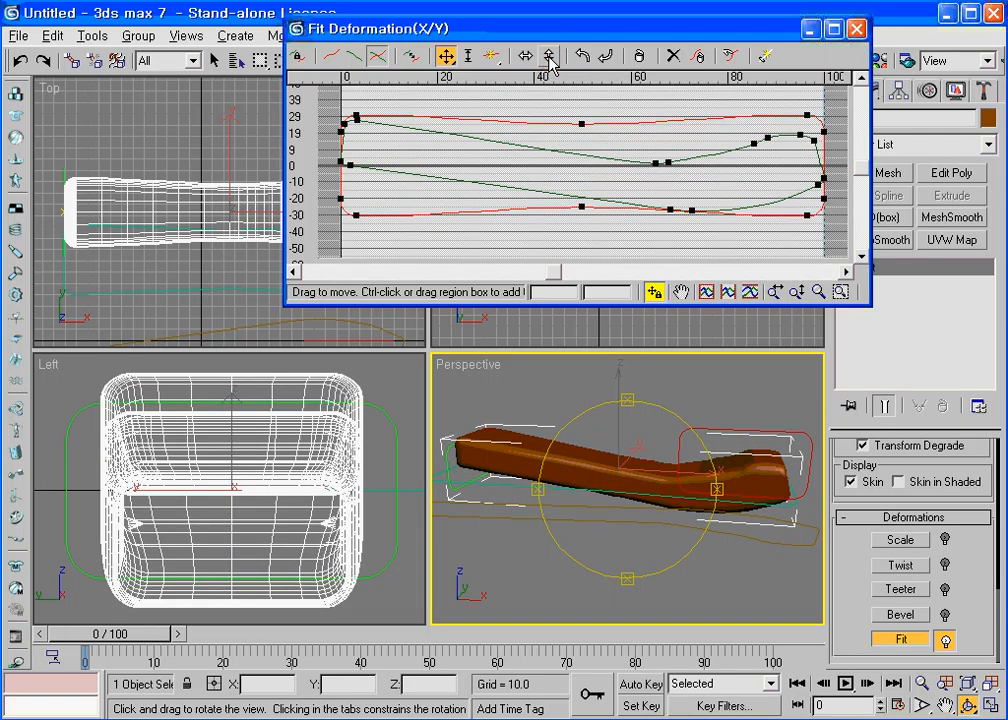
left_click(549, 57)
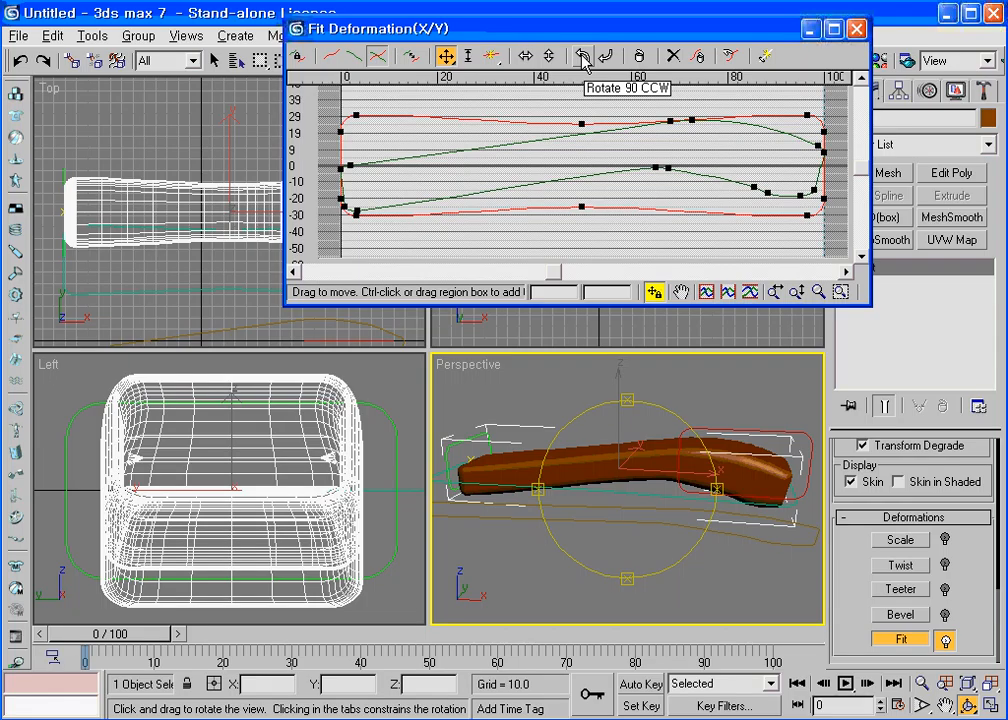
Step: Try rotating the fit curves 90 degrees counterclockwise and clockwise, reversing each rotation after trying it
left_click(584, 57)
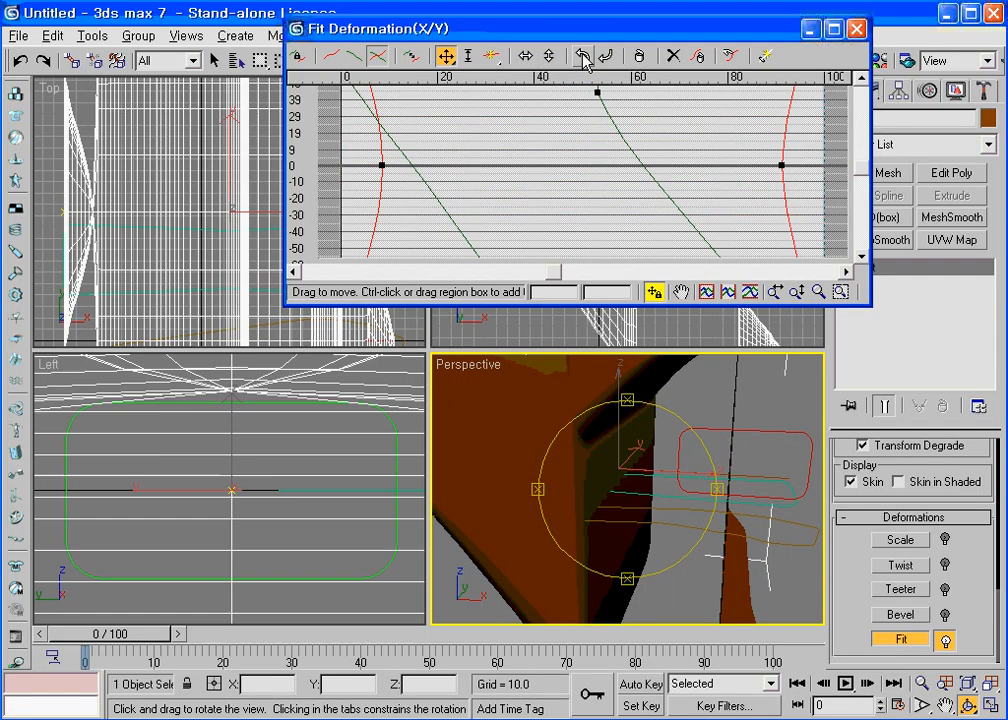
left_click(584, 57)
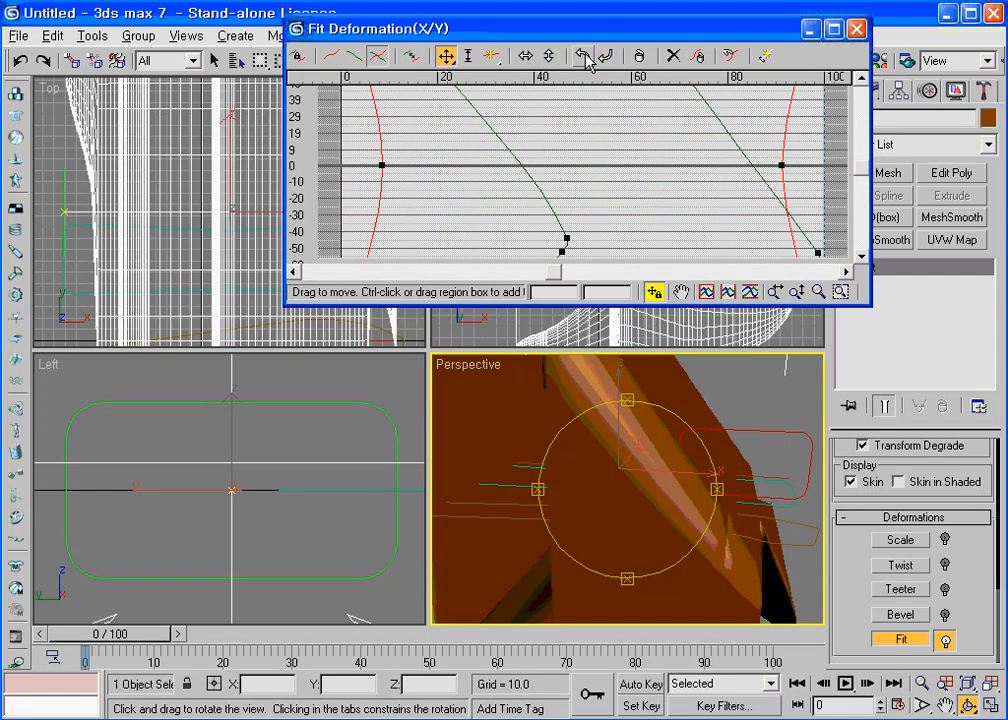
left_click(584, 57)
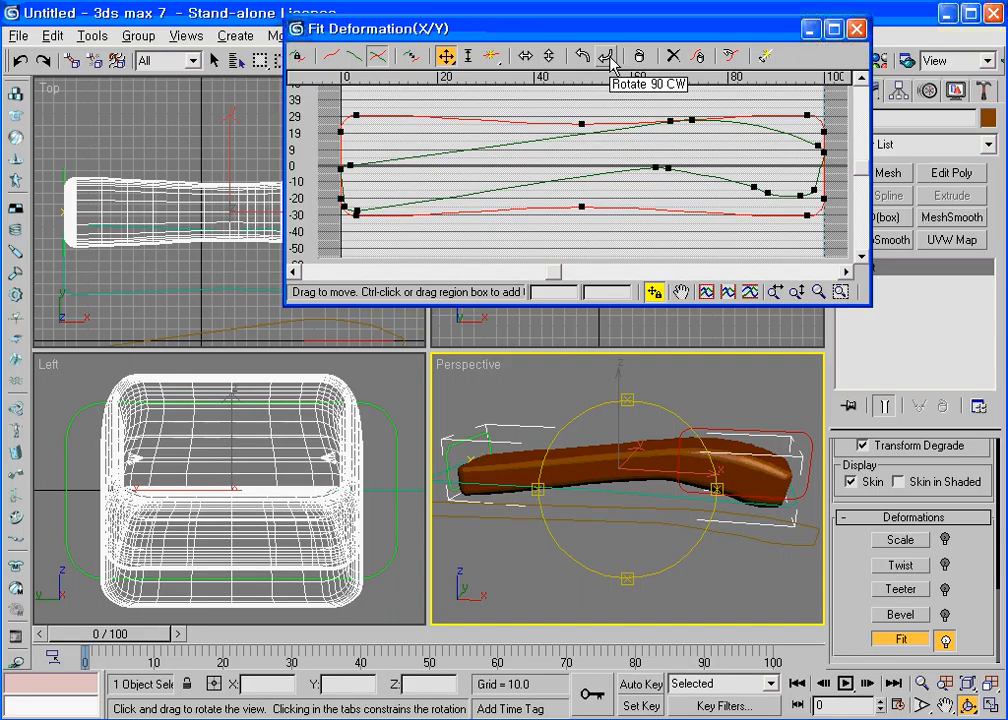
left_click(606, 57)
left_click(606, 57)
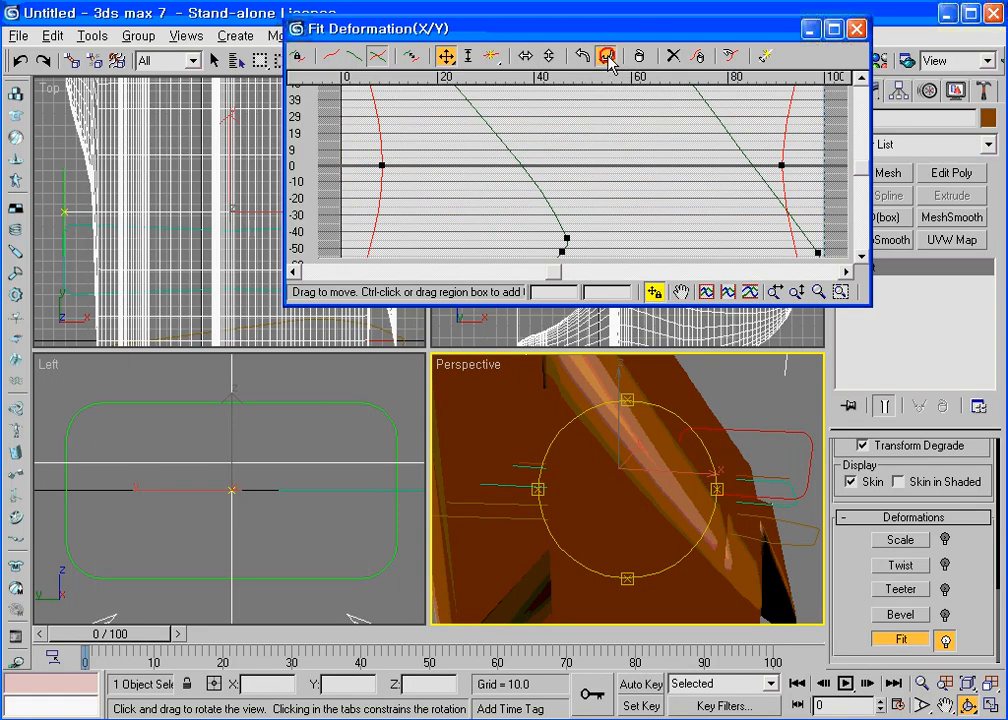
left_click(609, 59)
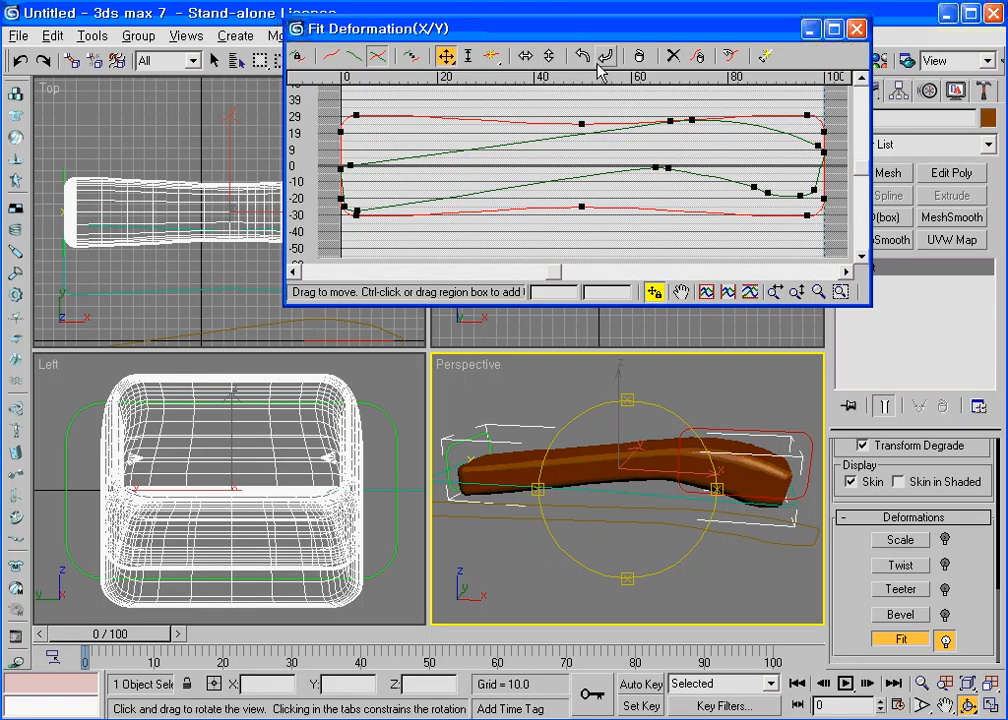
Step: Close the Fit Deformation window of the handset loft
left_click(856, 29)
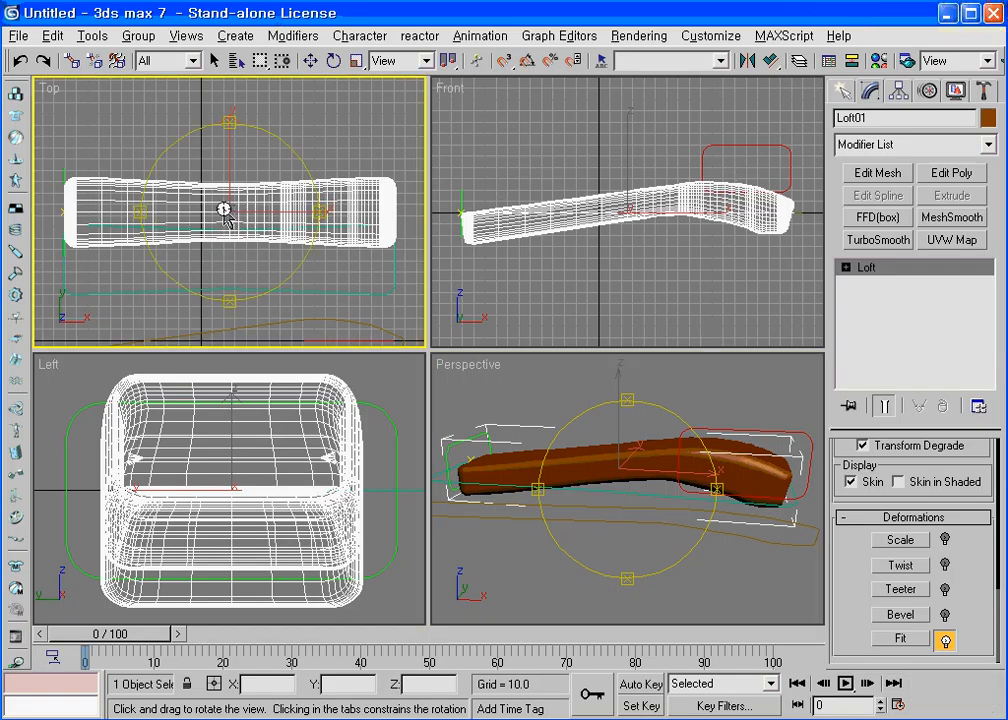
middle_click_drag(223, 209, 264, 200)
scroll(264, 200, "down", 4)
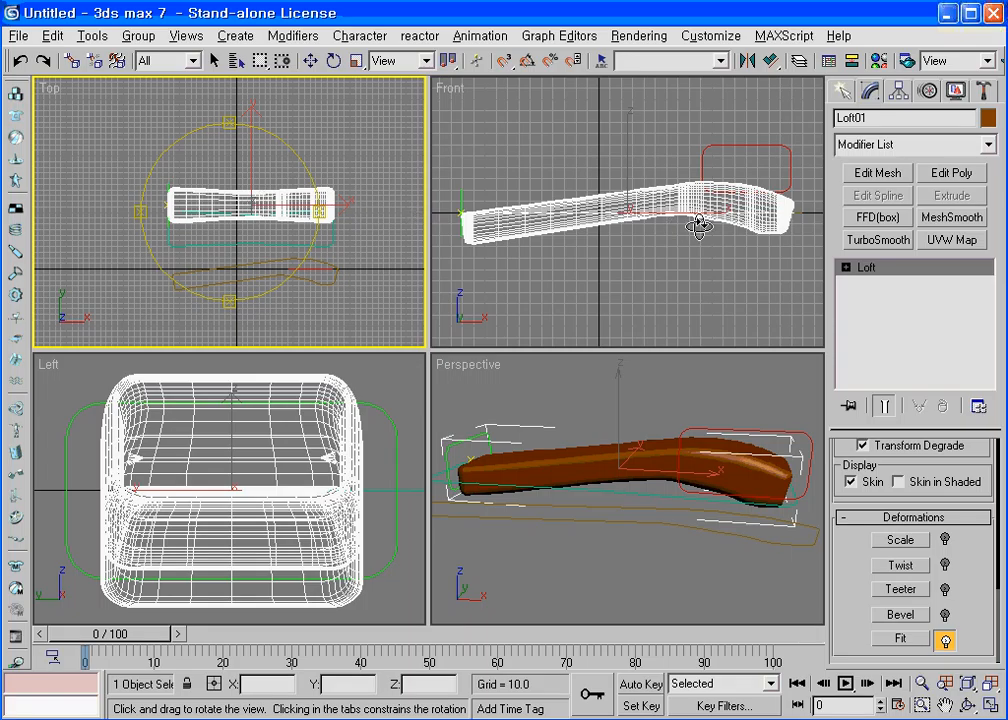
Step: Draw a helix in the Front view above the handset, with radii about 5 and 3.3 and height about 52
left_click(842, 91)
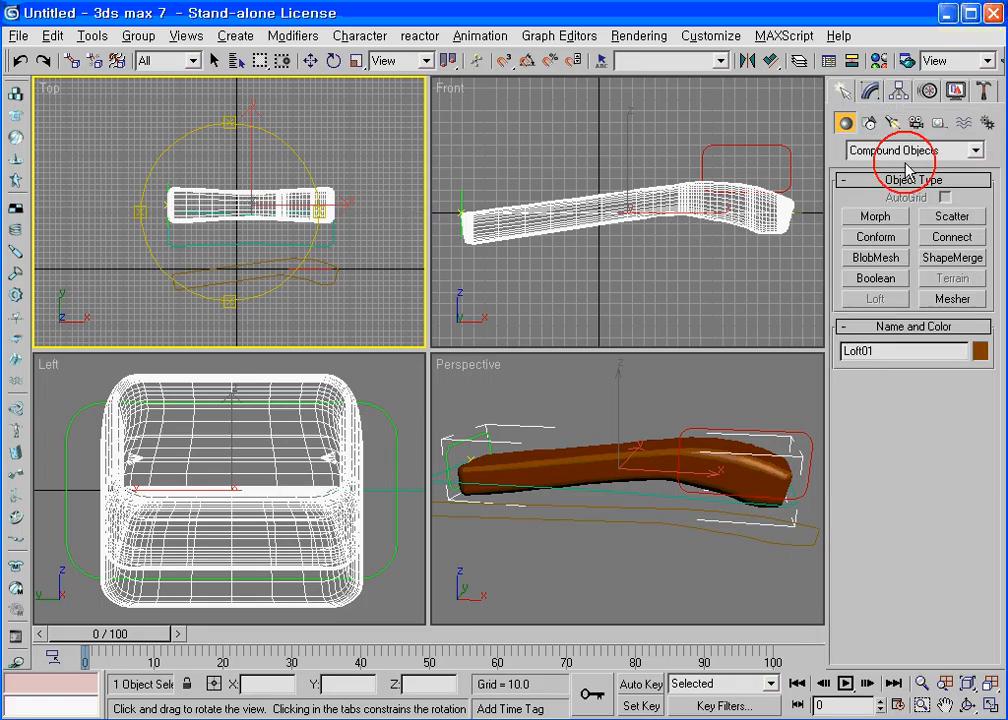
left_click(869, 122)
left_click(952, 314)
mouse_move(589, 134)
left_mouse_down()
mouse_move(600, 148)
mouse_move(592, 135)
left_mouse_up()
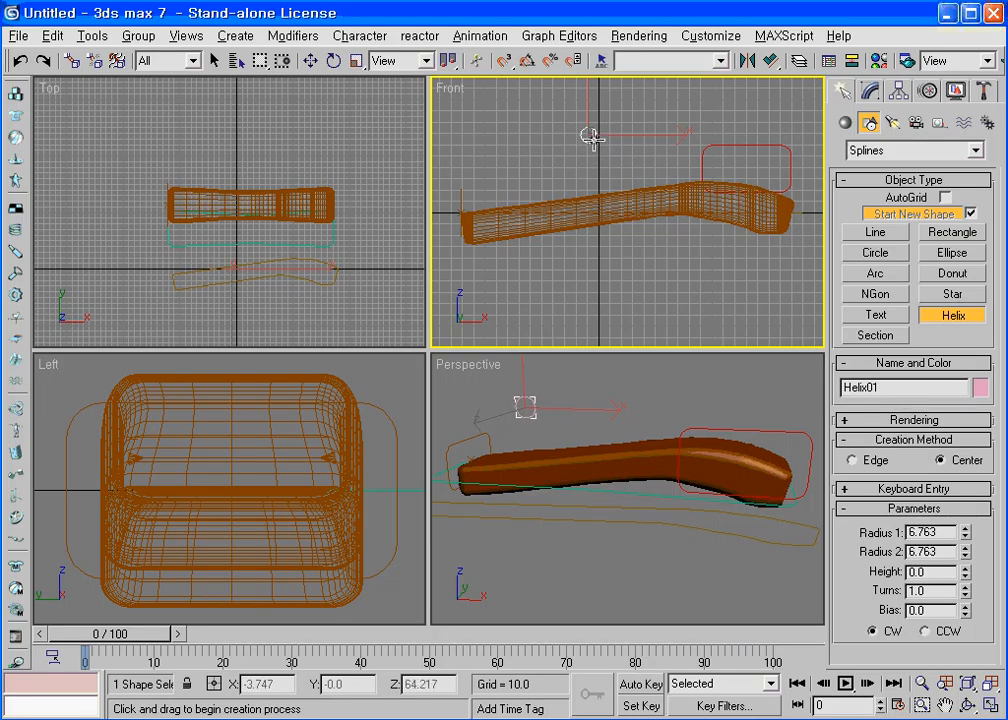
left_click(583, 76)
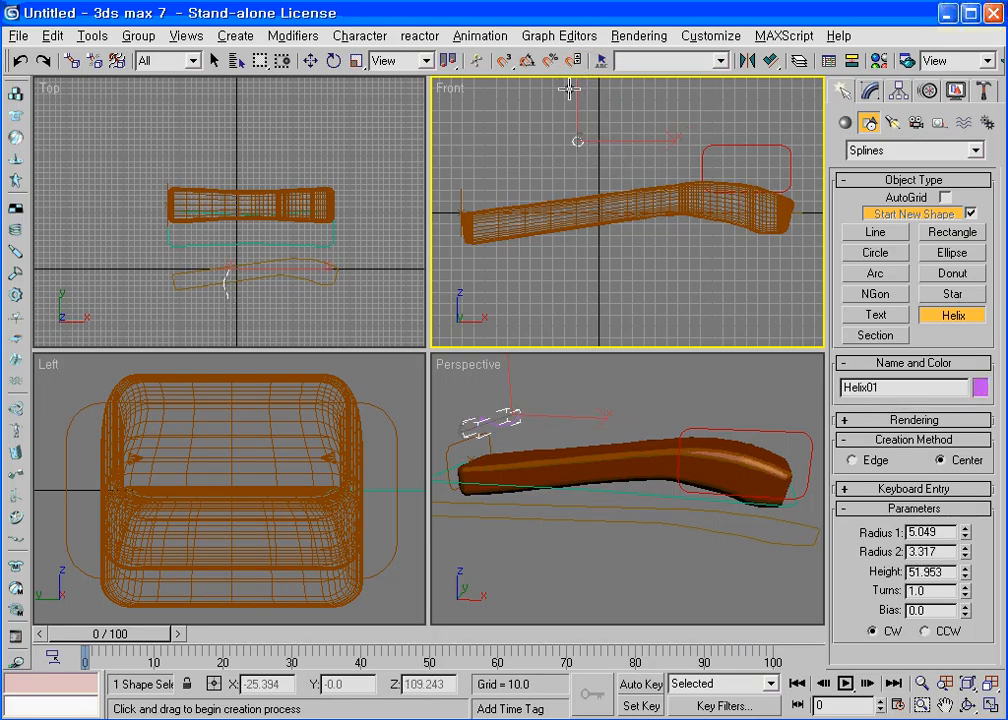
Step: Set both helix radii to 5, its height to about 691 and its turns to about 32.7
left_click(870, 91)
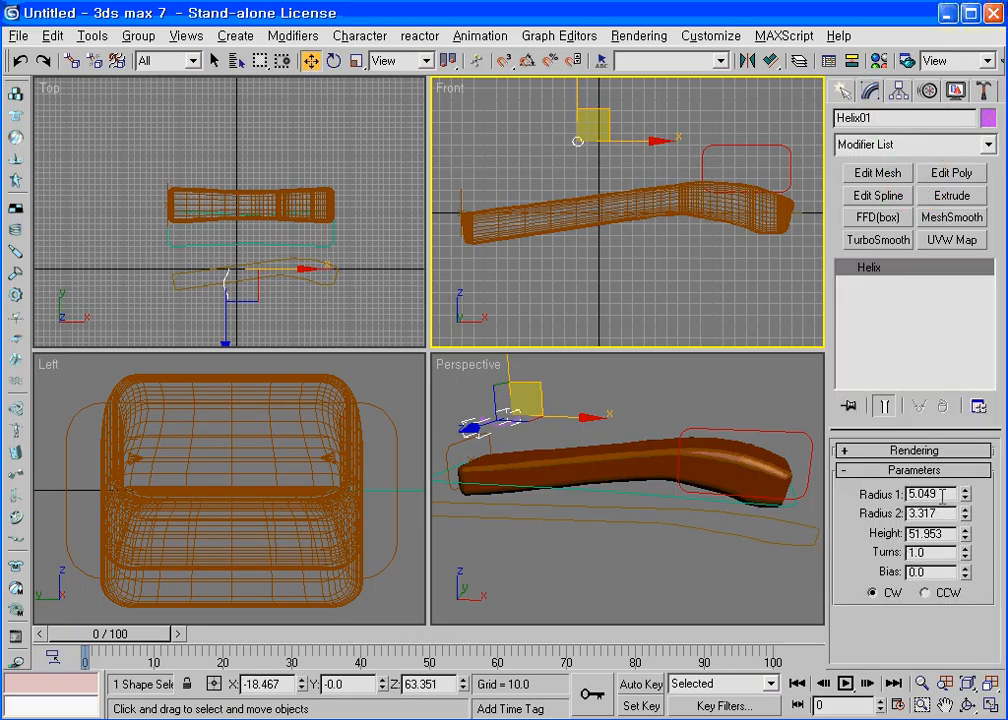
double_click(910, 494)
type("5")
key("Tab")
type("5")
key("Return")
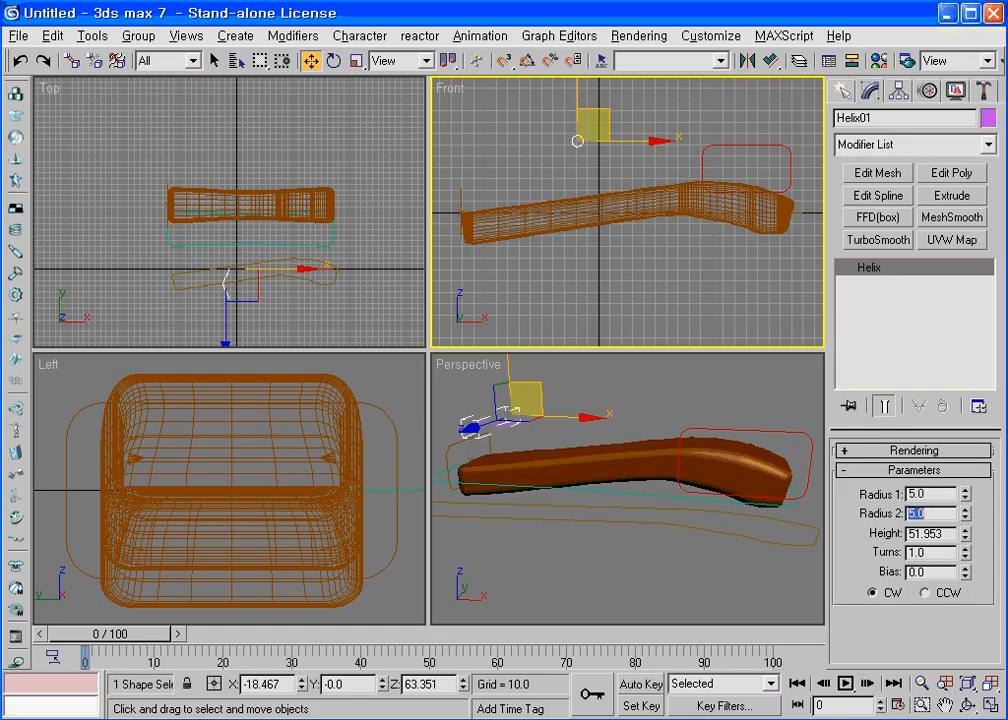
left_click_drag(966, 542, 990, 675)
left_click_drag(972, 547, 945, 418)
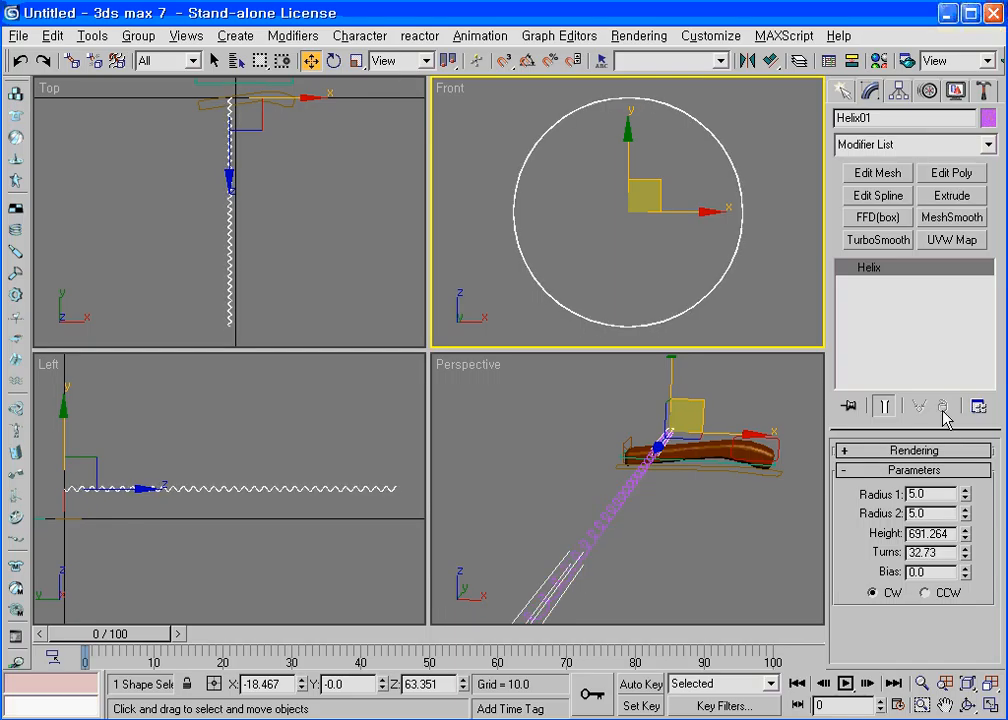
Step: Try changing the bias of the helix while viewing its coils up close in perspective
left_click(966, 705)
left_click_drag(670, 505, 651, 530)
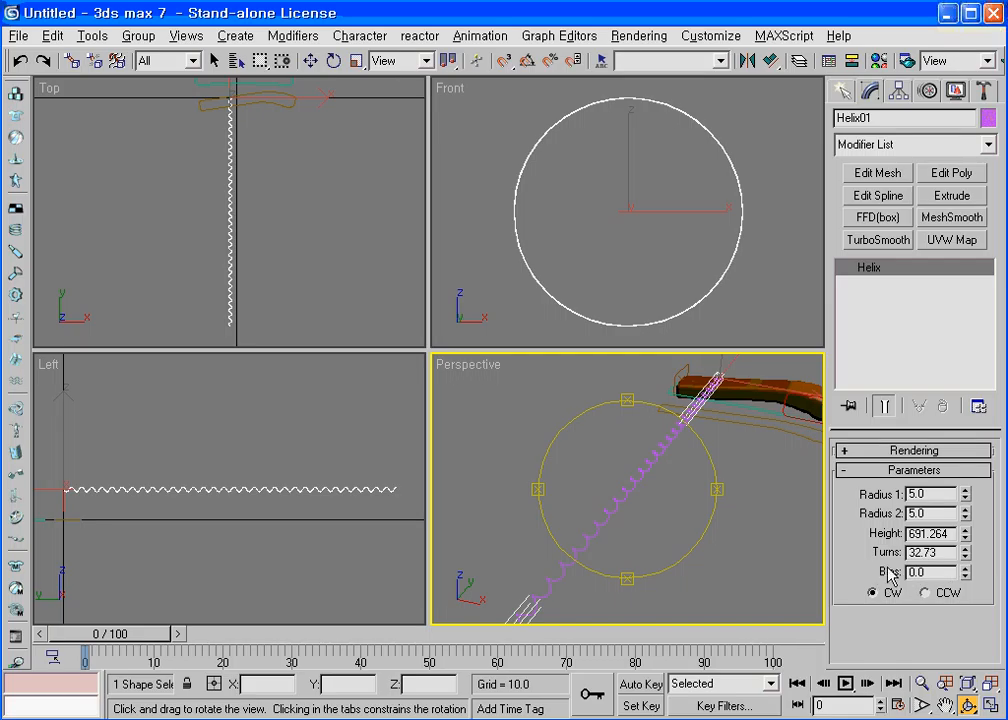
left_click_drag(965, 572, 947, 513)
Step: Draw an open zigzag line with five vertices in the Top view, starting at the narrow end of the handset and leading away from it
left_click(843, 90)
left_click(869, 122)
left_click(885, 234)
right_click(376, 241)
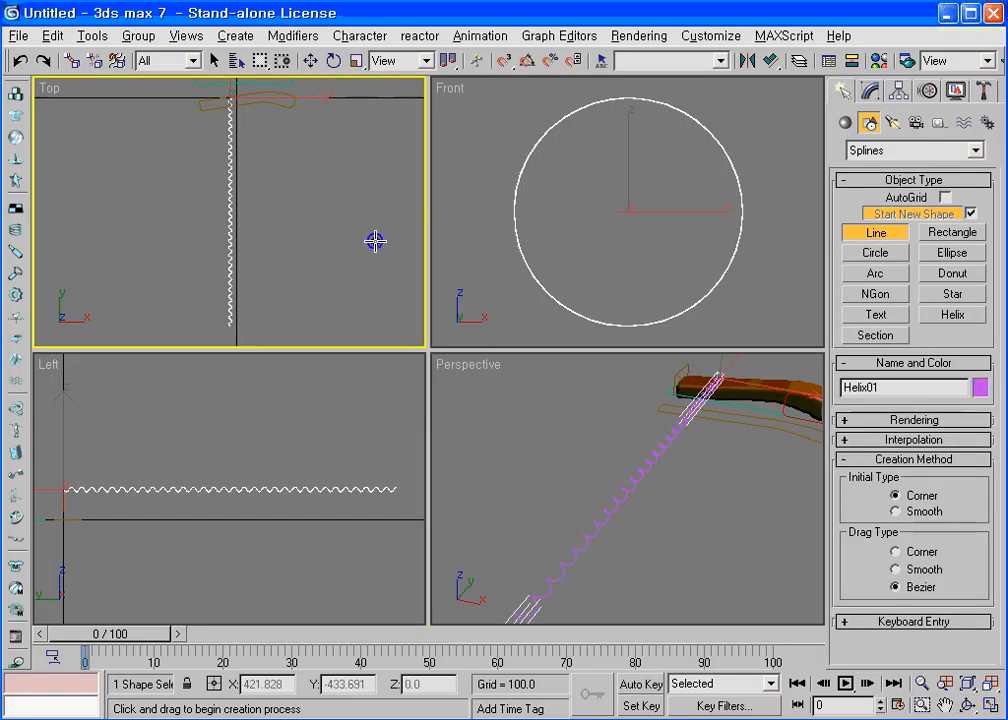
scroll(346, 300, "down", 3)
middle_click_drag(218, 140, 283, 225)
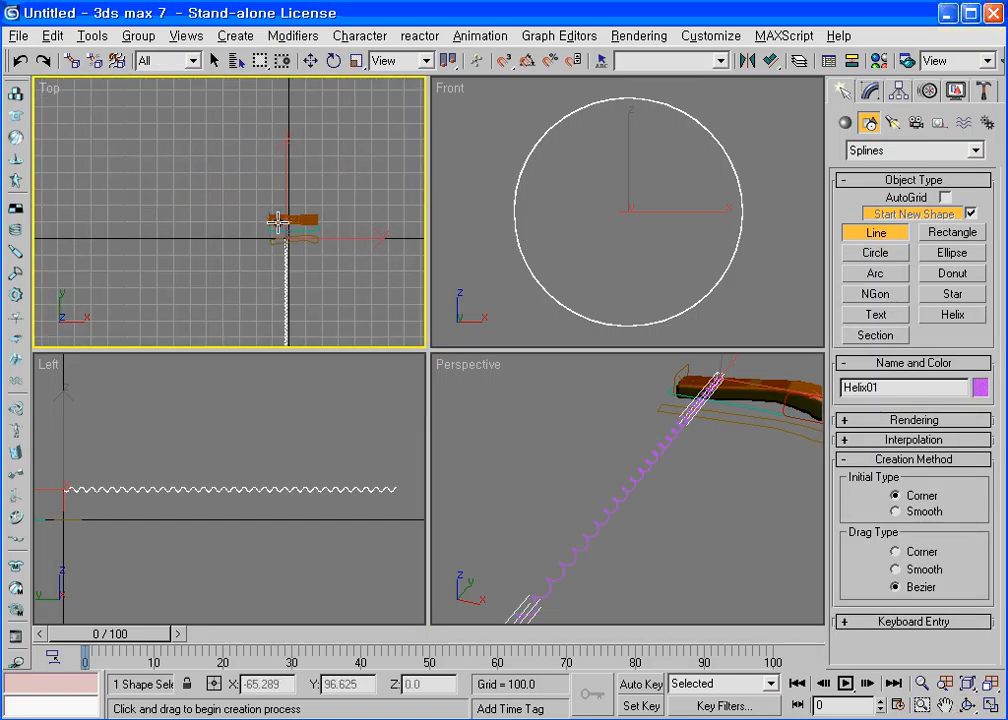
scroll(277, 223, "up", 4)
left_click_drag(342, 234, 292, 224)
left_click(268, 242)
left_click(234, 197)
left_click(167, 270)
right_click(233, 274)
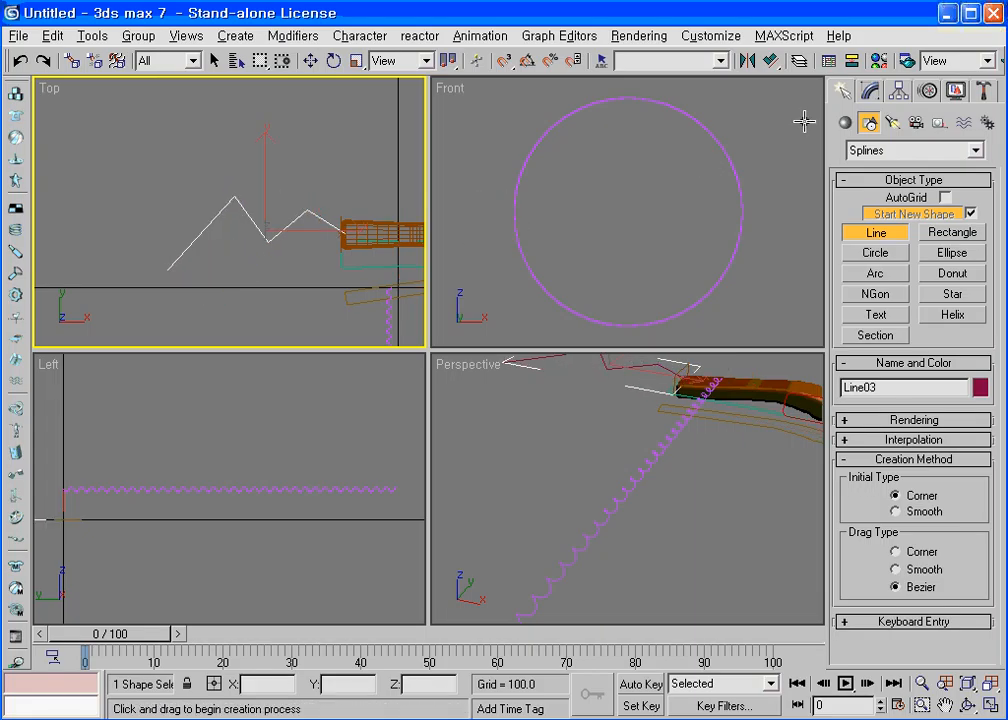
Step: Convert all vertices of the zigzag line to Smooth
left_click(870, 91)
left_click(845, 267)
left_click(857, 283)
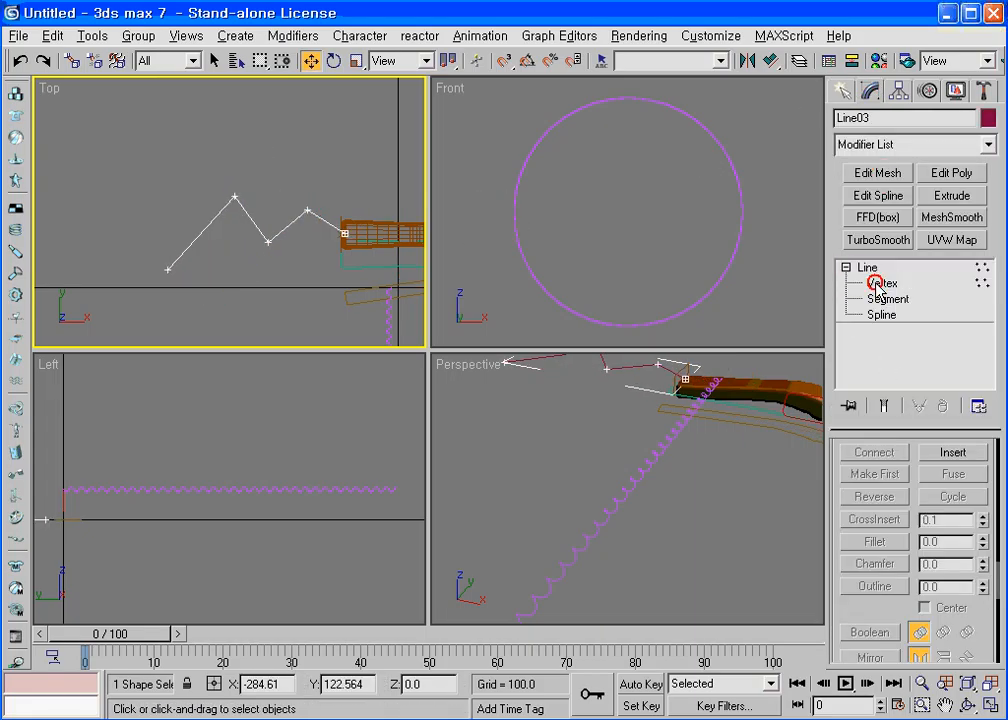
left_click_drag(140, 158, 356, 320)
right_click(335, 255)
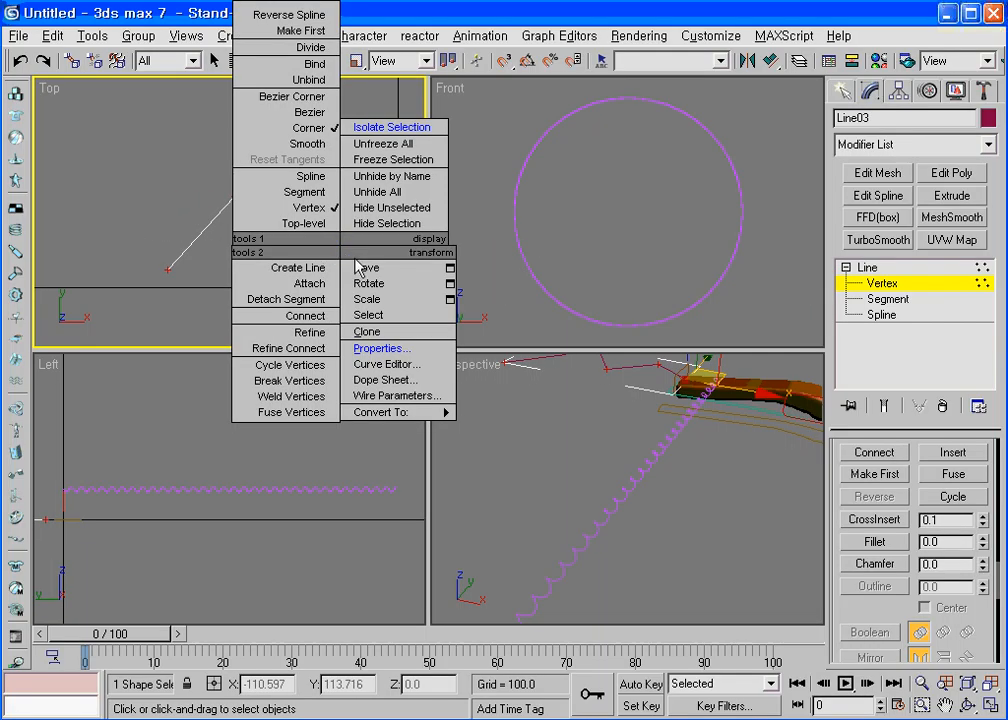
left_click(313, 142)
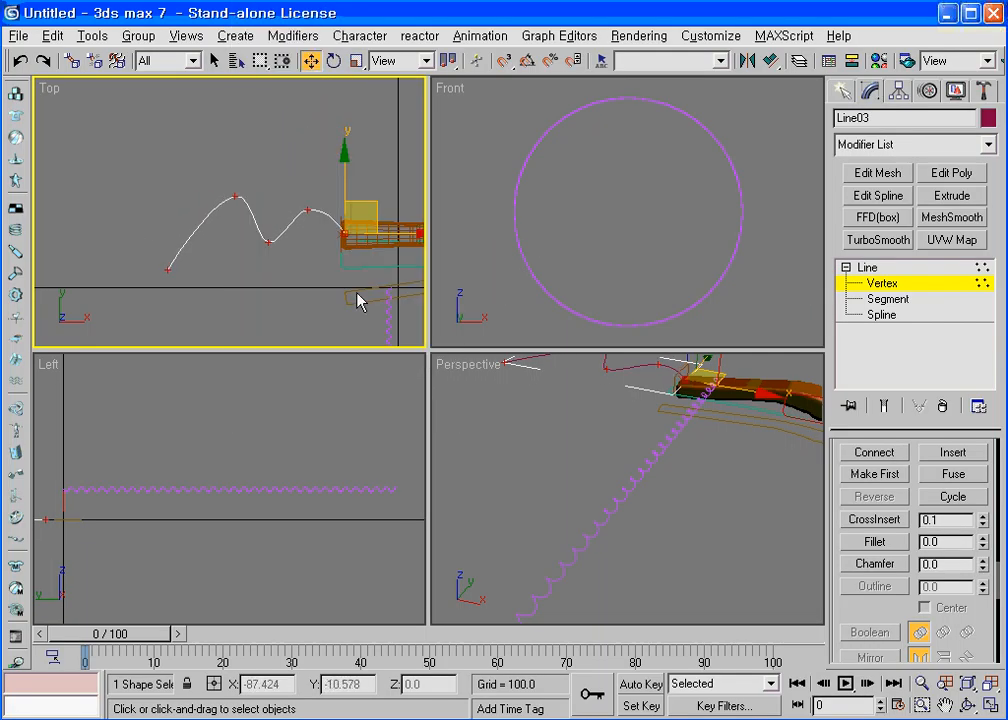
left_click(315, 259)
Step: Lower the line's second vertex from the handset slightly in the Top view and leave vertex editing
left_click(310, 210)
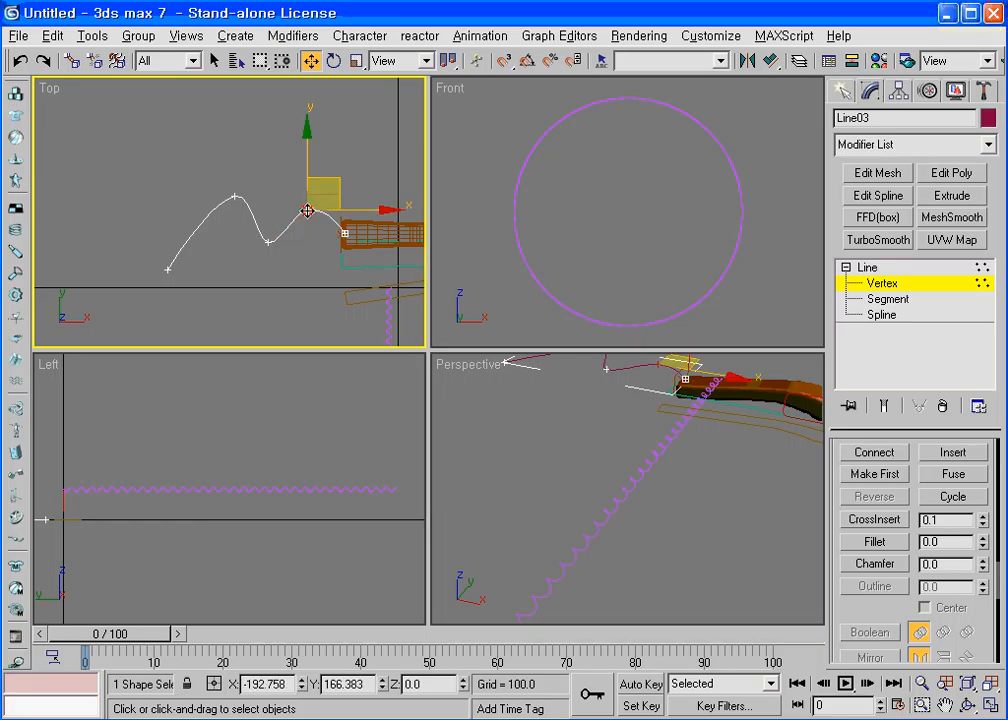
left_click(309, 222)
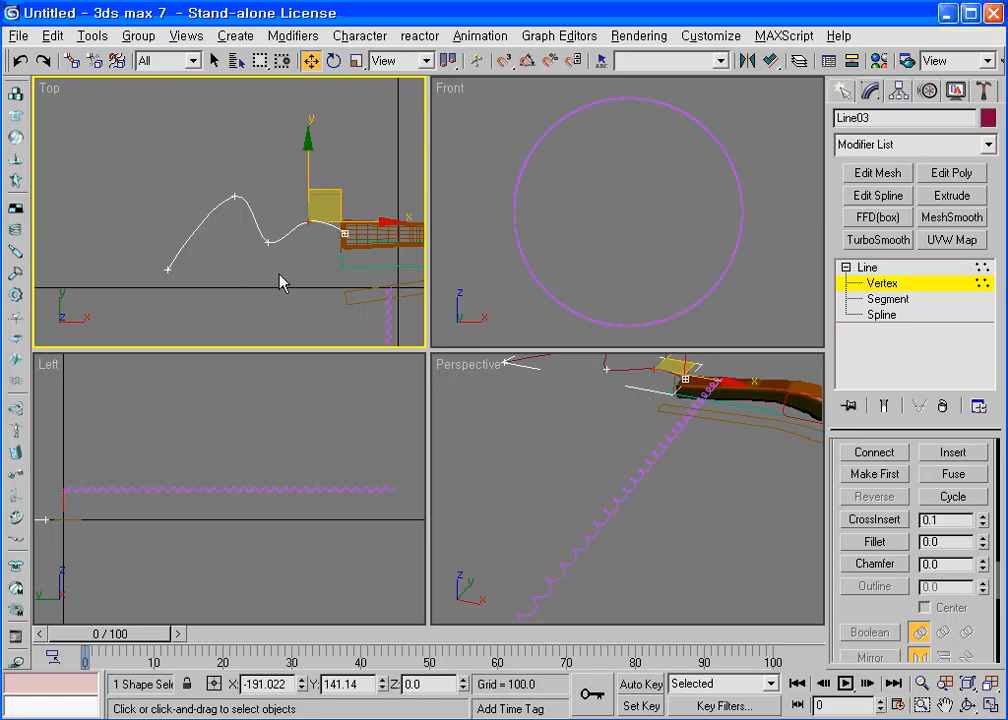
left_click(884, 284)
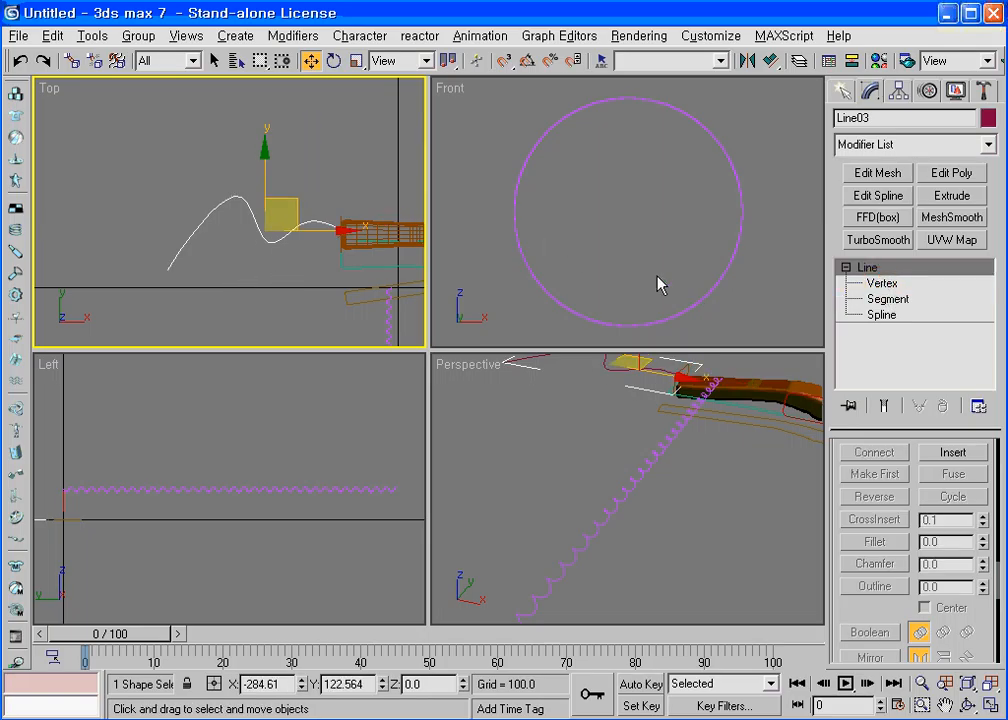
Step: Apply the world-space PathDeform (WSM) modifier to the helix
left_click(542, 286)
scroll(540, 290, "down", 4)
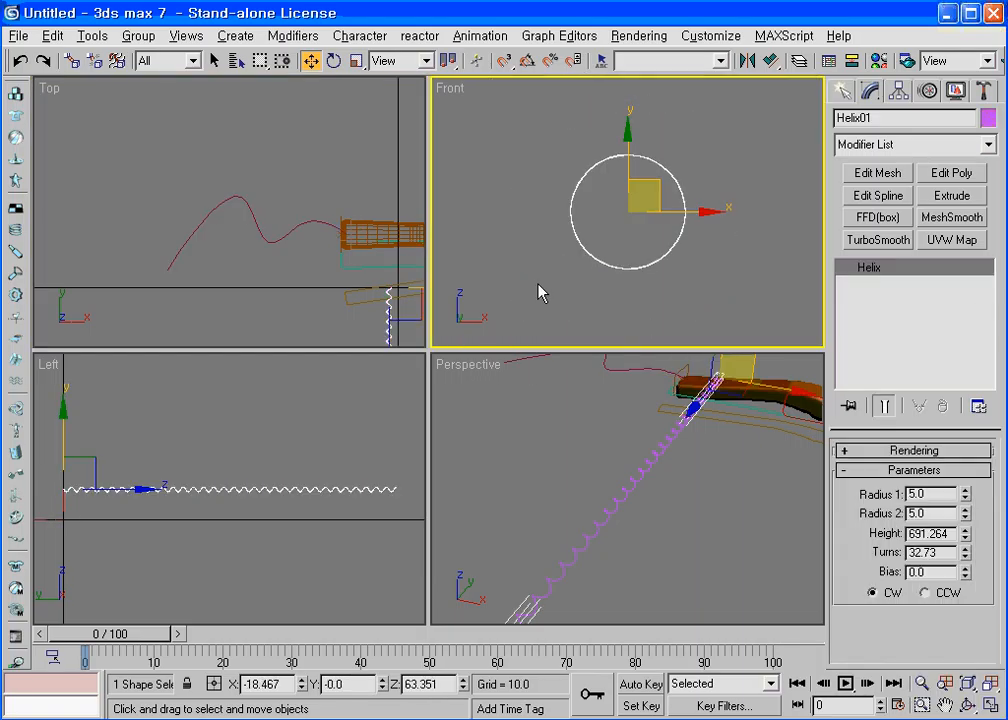
left_click(876, 145)
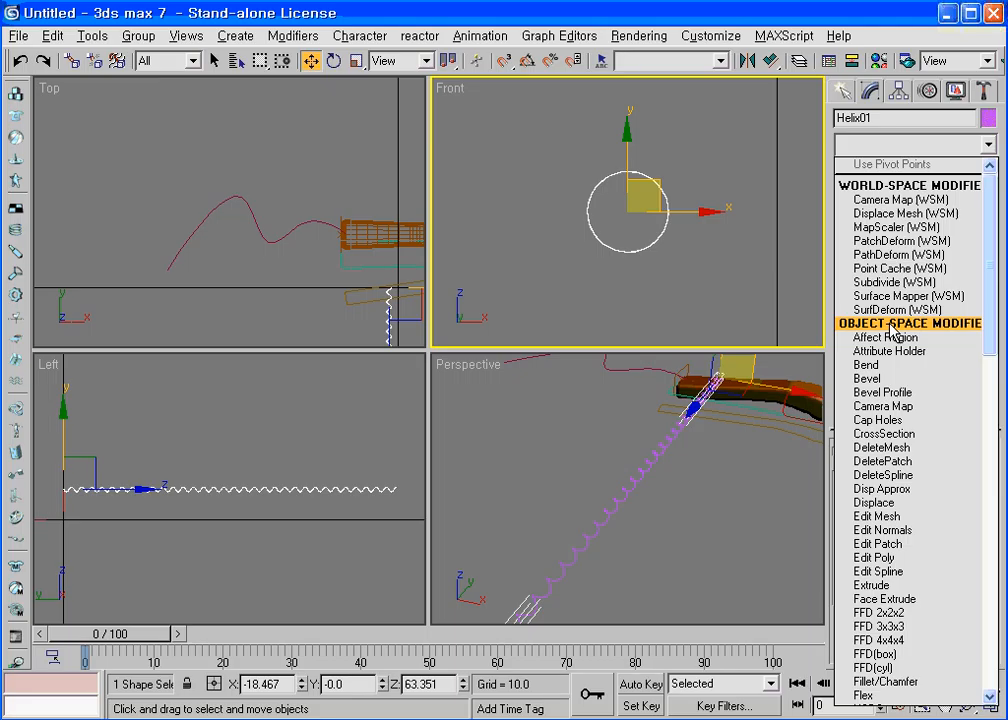
left_click(893, 256)
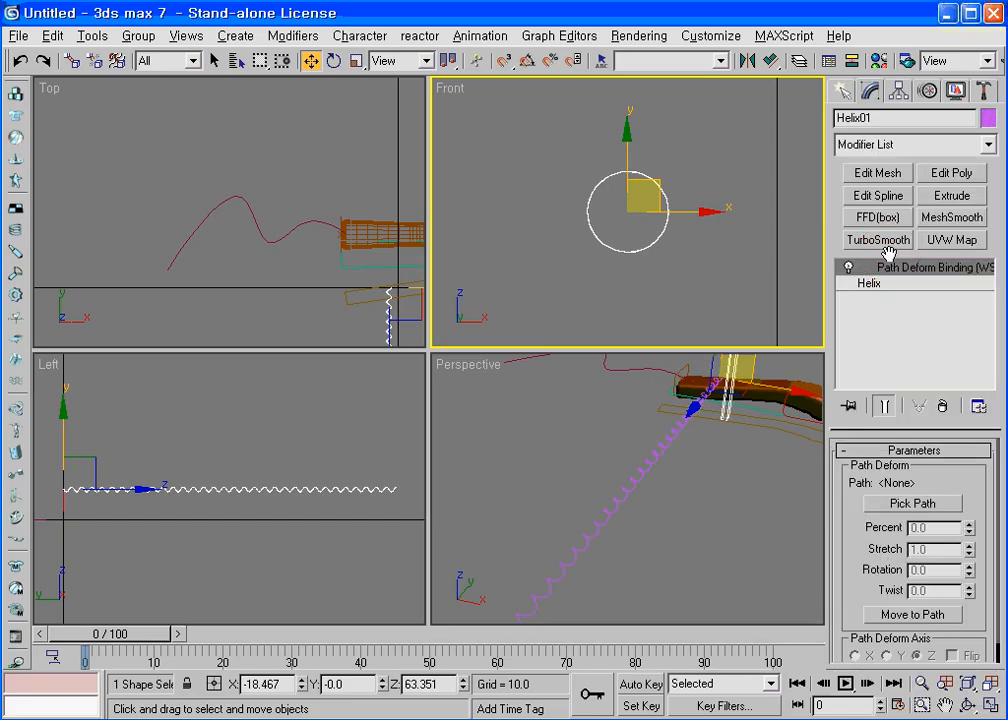
Step: Look through the modifier list for the object-space PathDeform modifier and close the list without applying anything
left_click(986, 145)
left_click_drag(990, 202, 995, 428)
left_click_drag(988, 491, 987, 461)
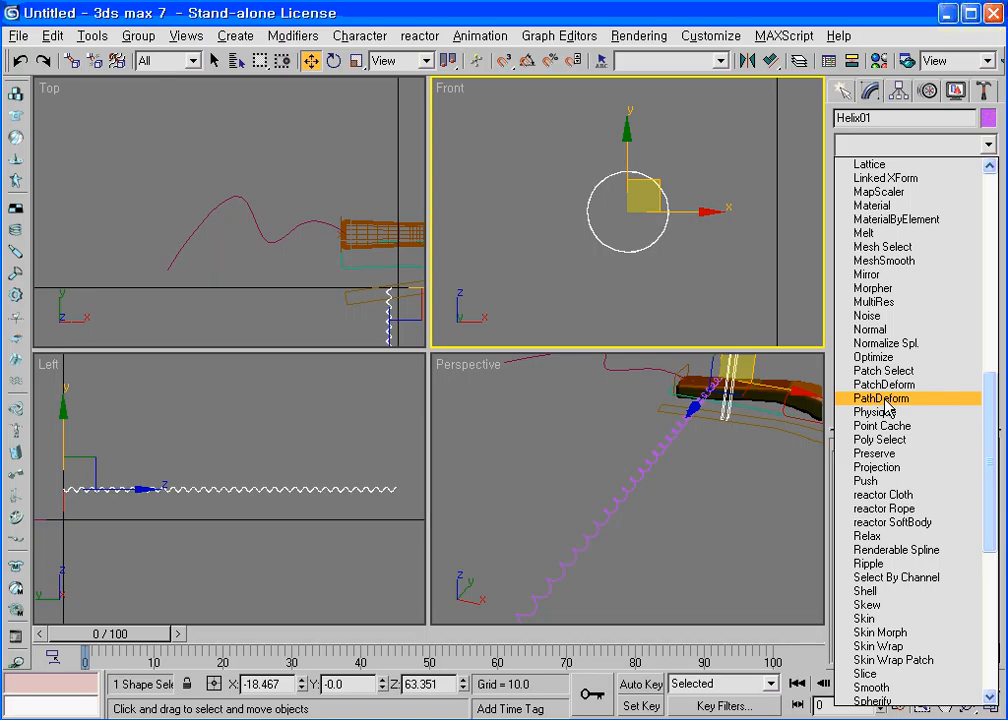
left_click_drag(992, 410, 983, 320)
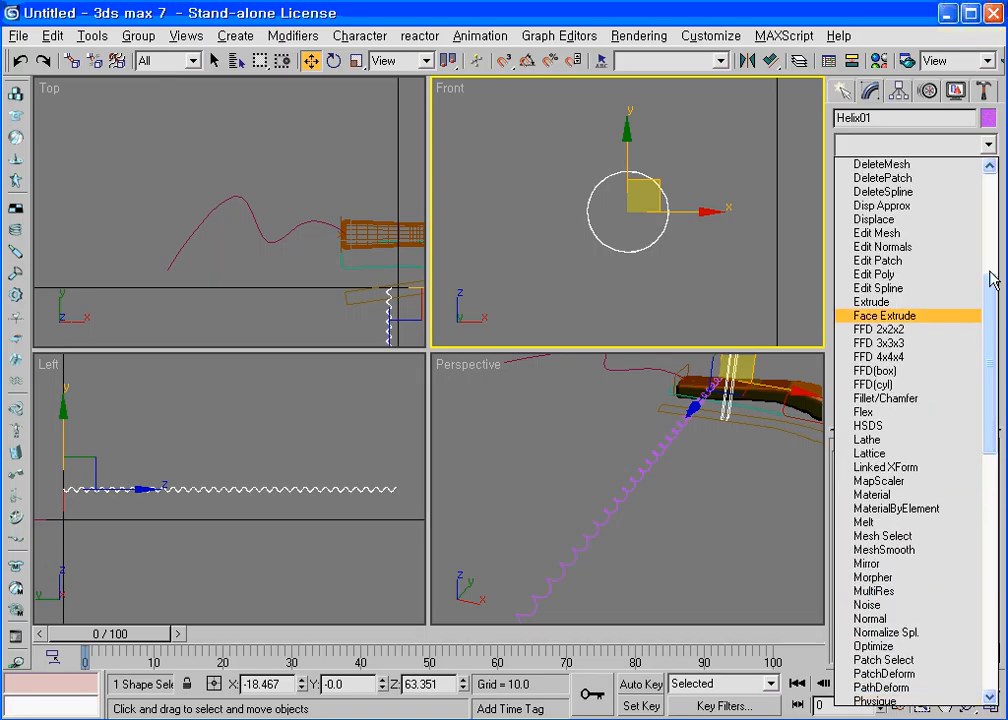
left_click(1002, 208)
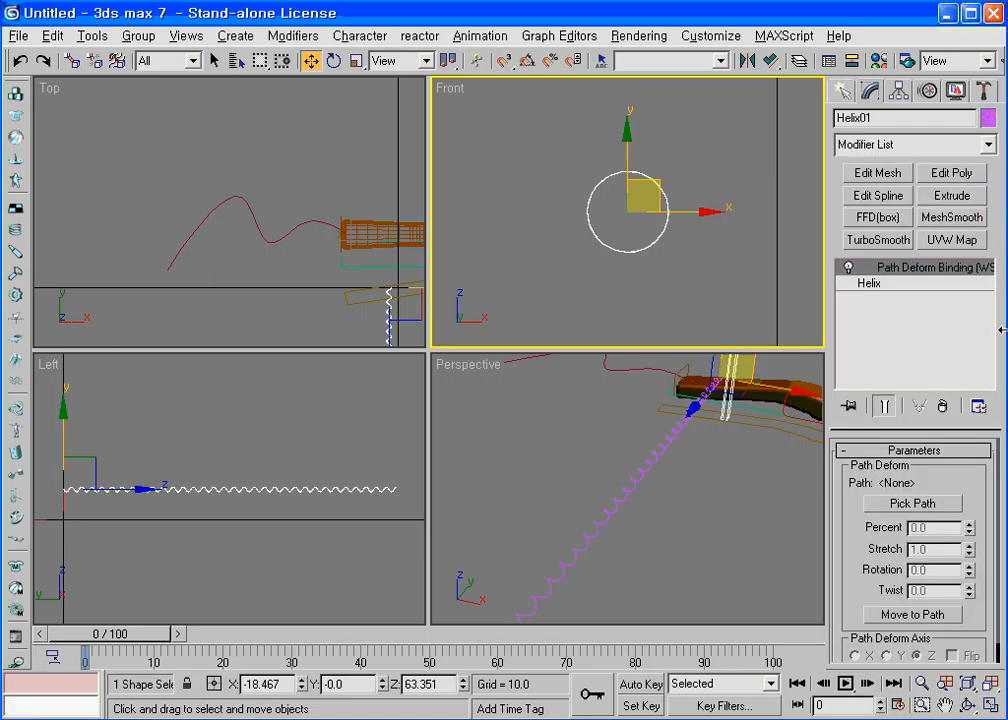
left_click(918, 272)
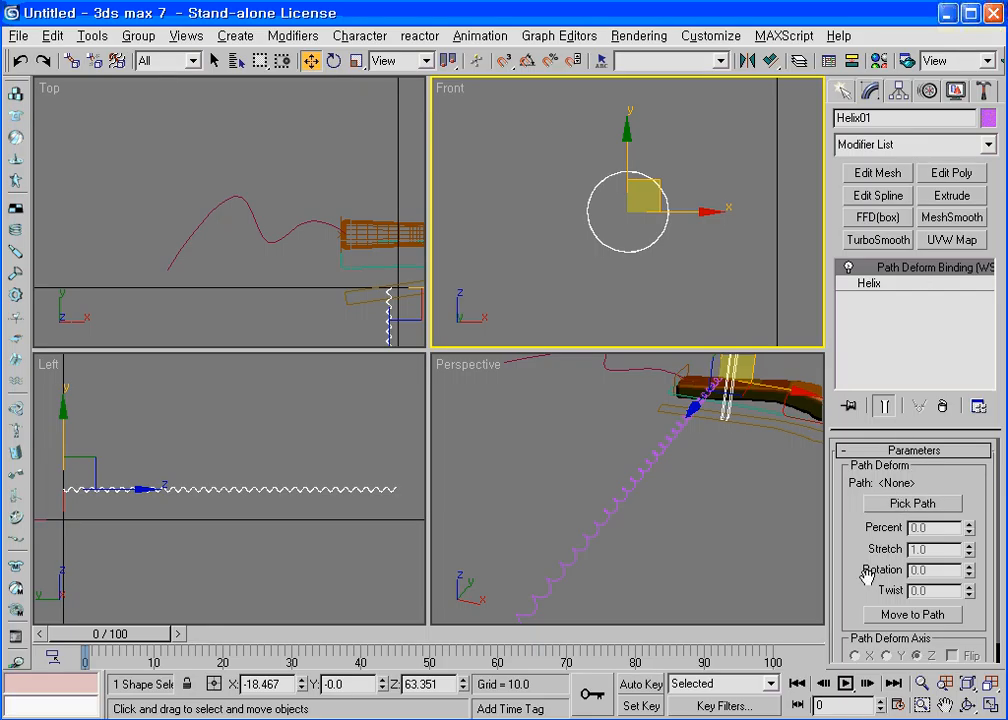
Step: Pick the curved line beside the handset as the helix's deform path and move the helix onto that path
left_click_drag(862, 567, 864, 547)
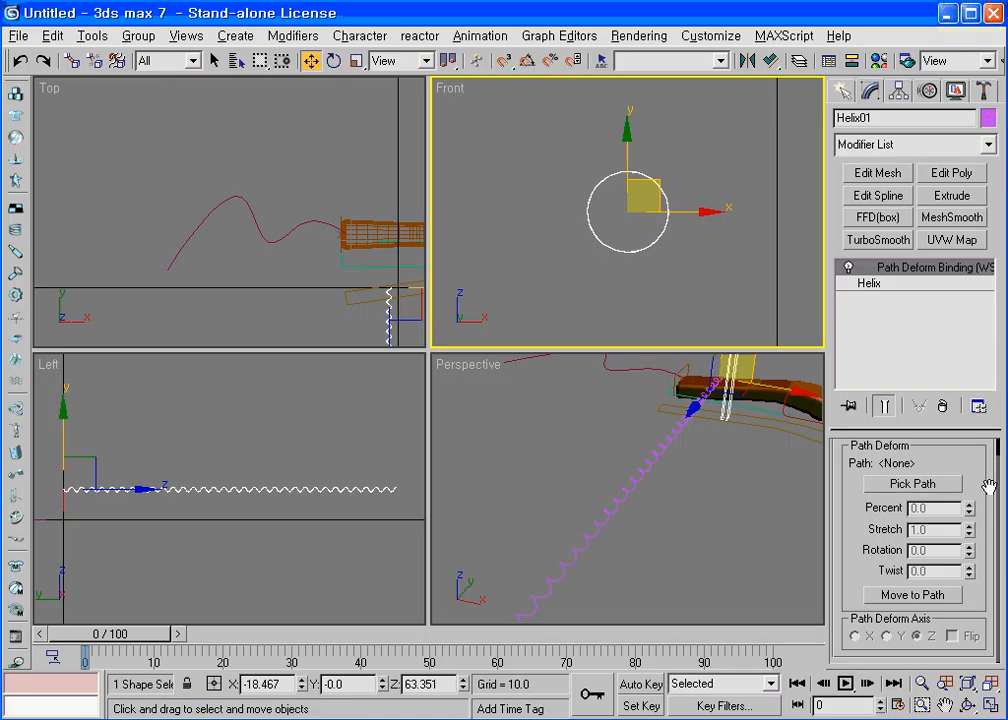
left_click(926, 490)
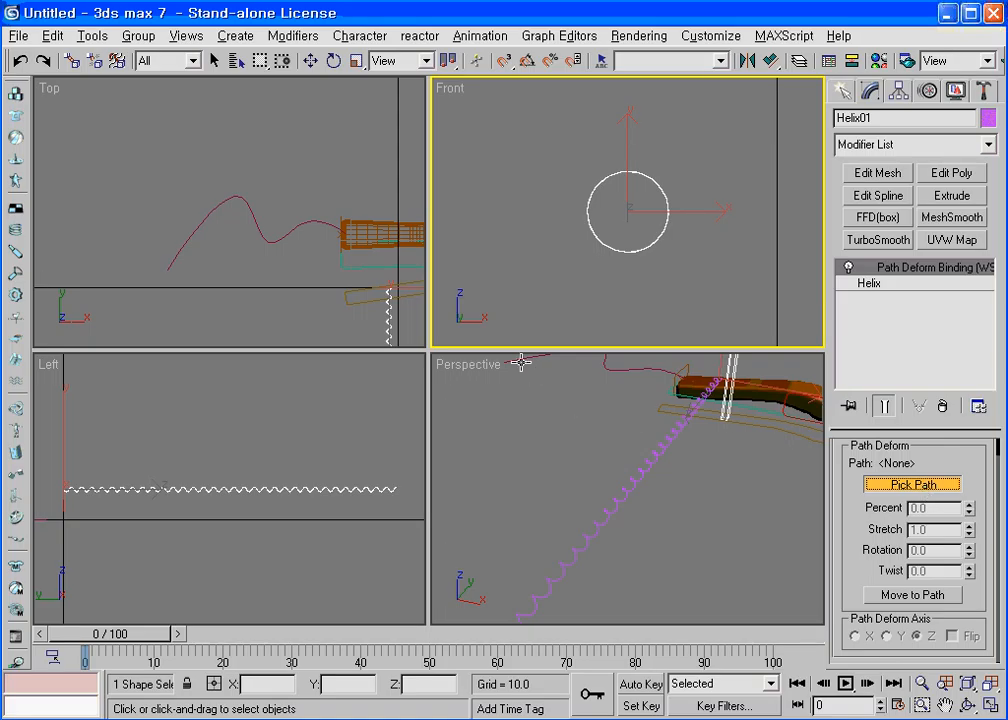
left_click(297, 228)
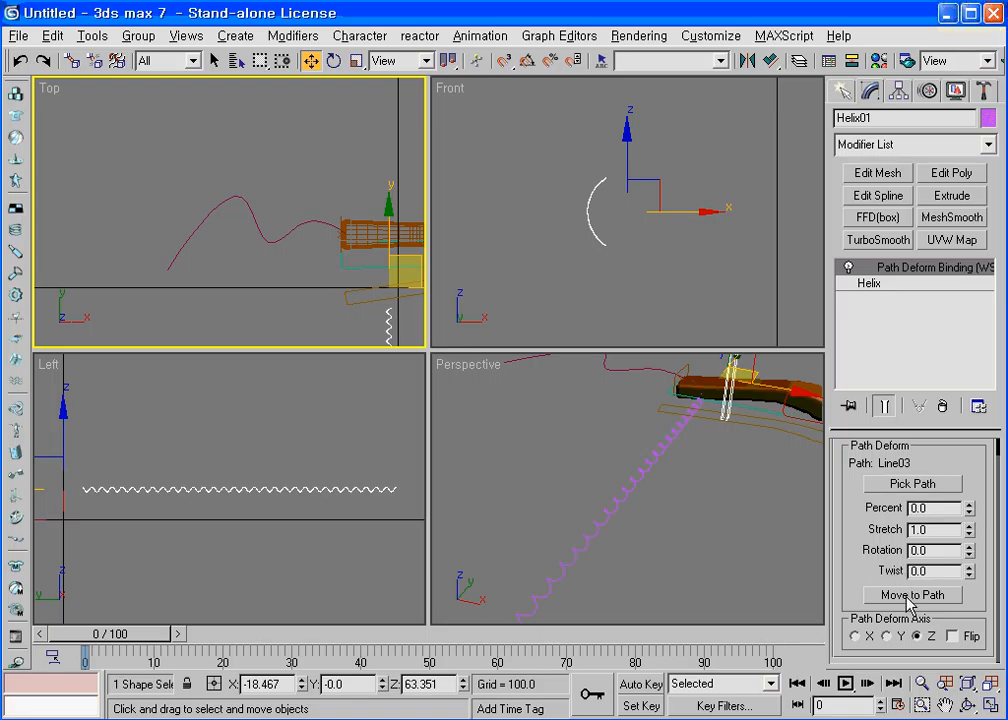
left_click(910, 596)
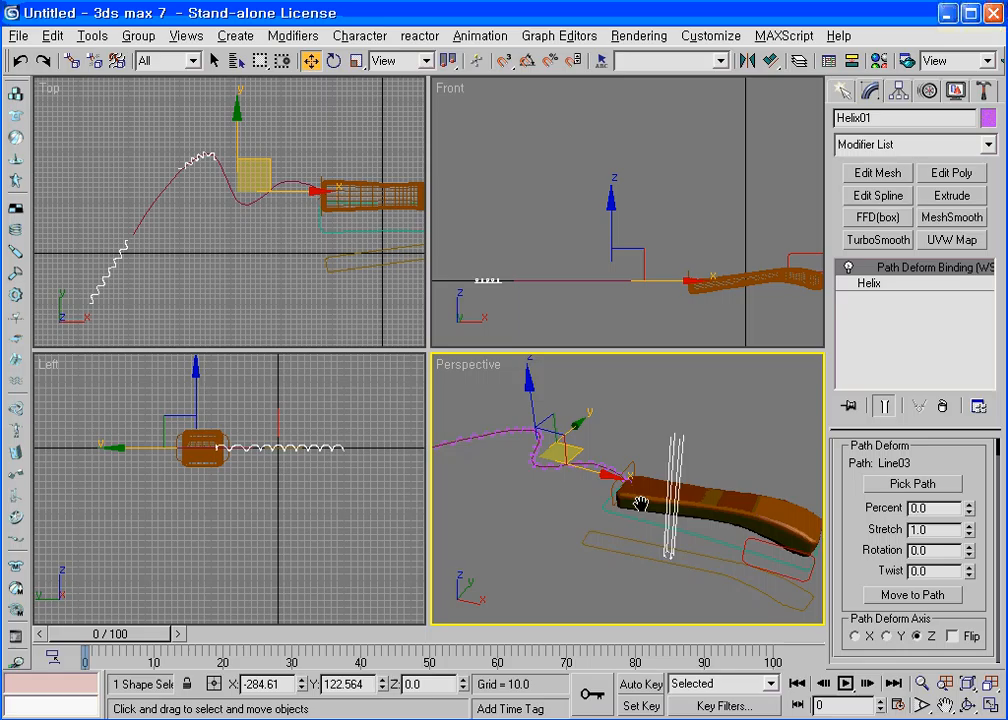
middle_click_drag(640, 504, 689, 539)
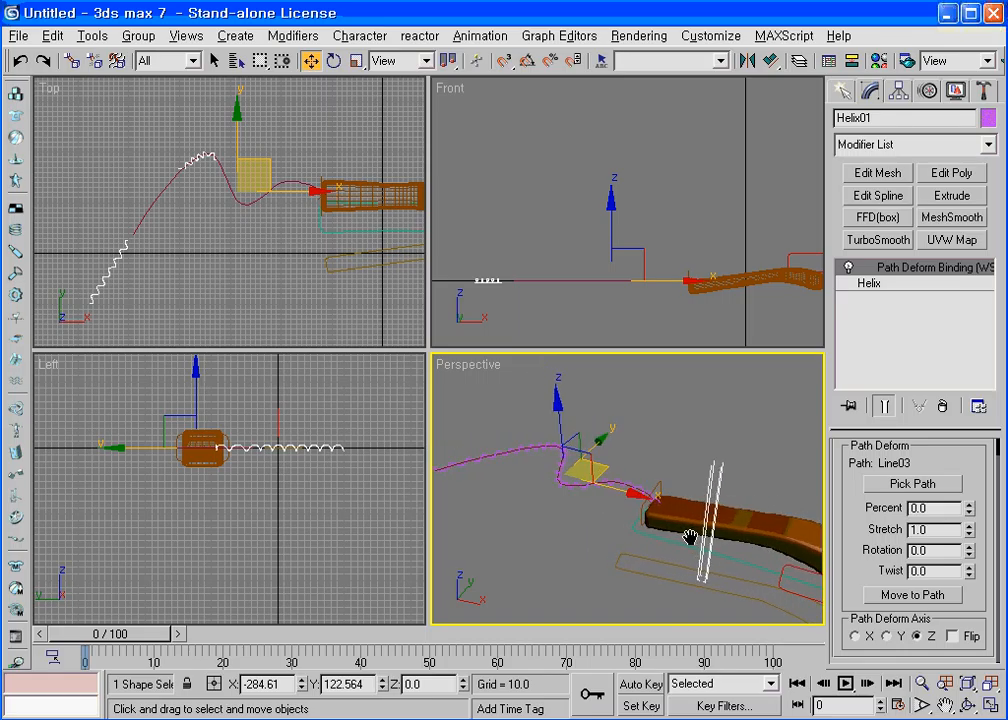
Step: Make the base helix renderable, display its render mesh, and set the thickness to 3.62
left_click(868, 283)
left_click(900, 450)
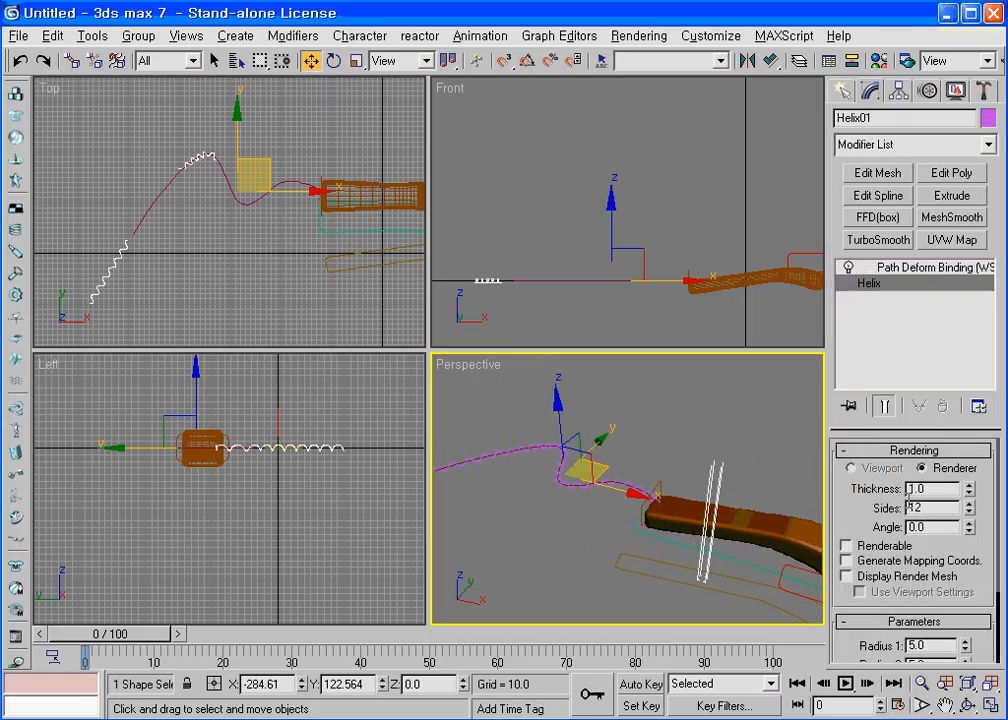
left_click(846, 545)
left_click(847, 577)
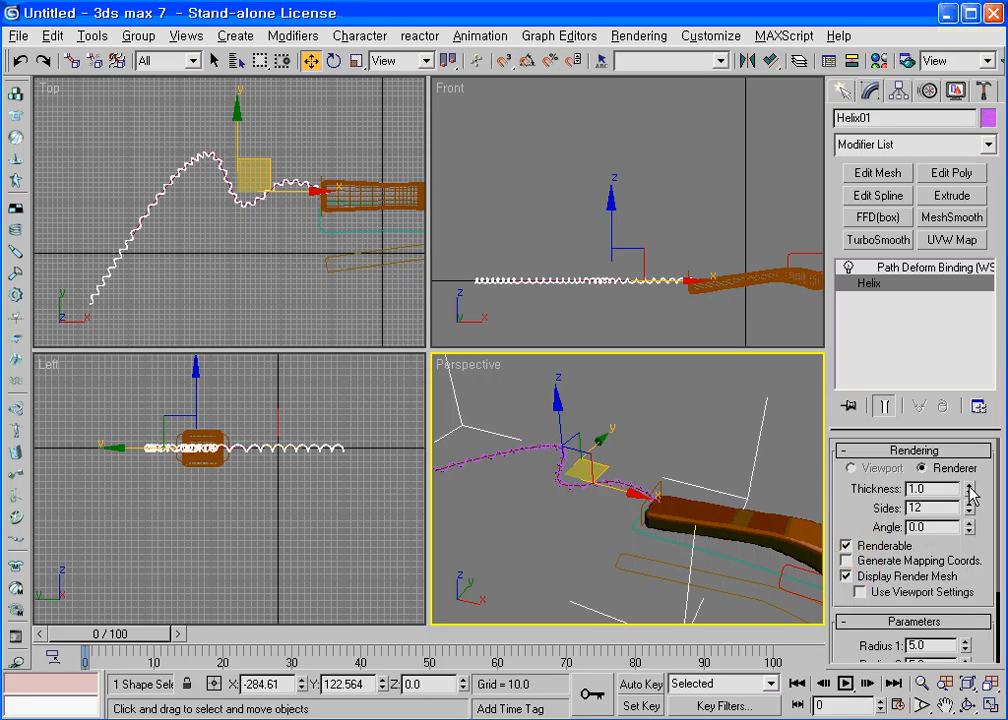
left_click_drag(975, 496, 710, 197)
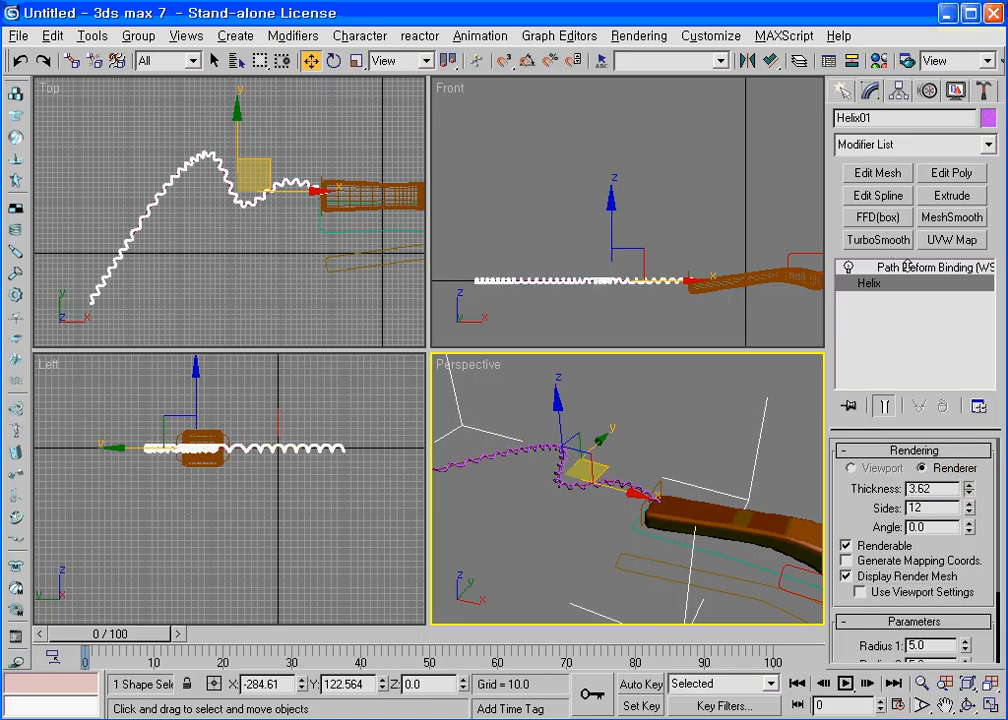
Step: Change the helix's object color to black
left_click(988, 118)
left_click(655, 412)
left_click(619, 476)
Step: Increase the helix's turns to 67.751 for a denser cord coil
middle_click_drag(677, 511, 653, 506)
left_click_drag(999, 562, 1001, 657)
left_click_drag(965, 603, 950, 494)
middle_click_drag(758, 562, 707, 535)
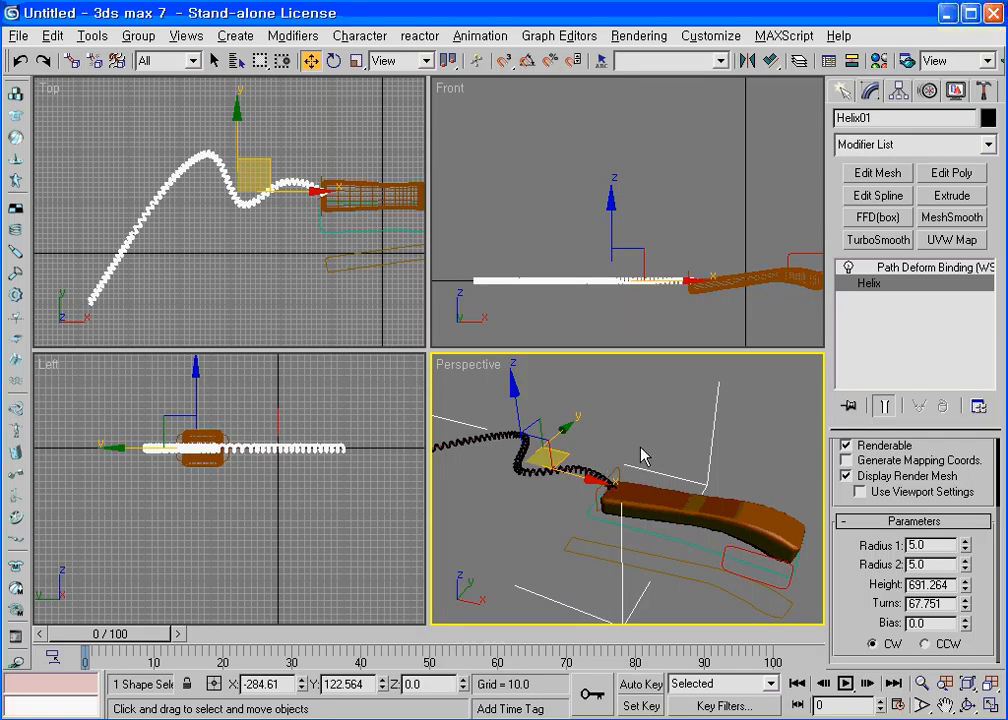
Step: Show the face count in the Perspective view and turn off the helix's Display Render Mesh option
key("7")
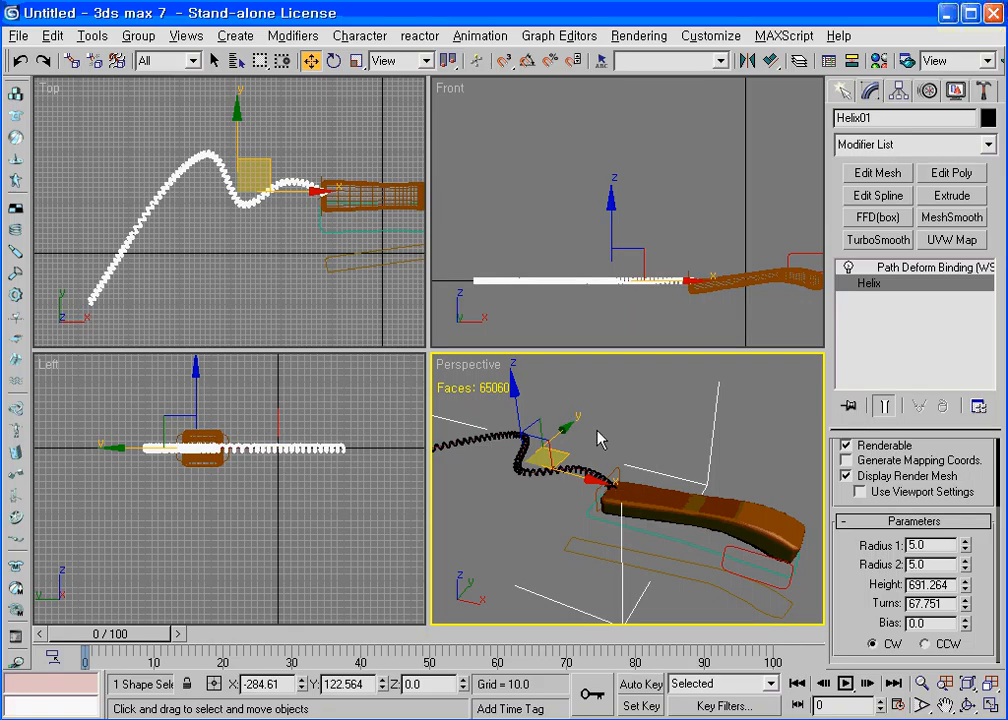
left_click_drag(945, 445, 945, 500)
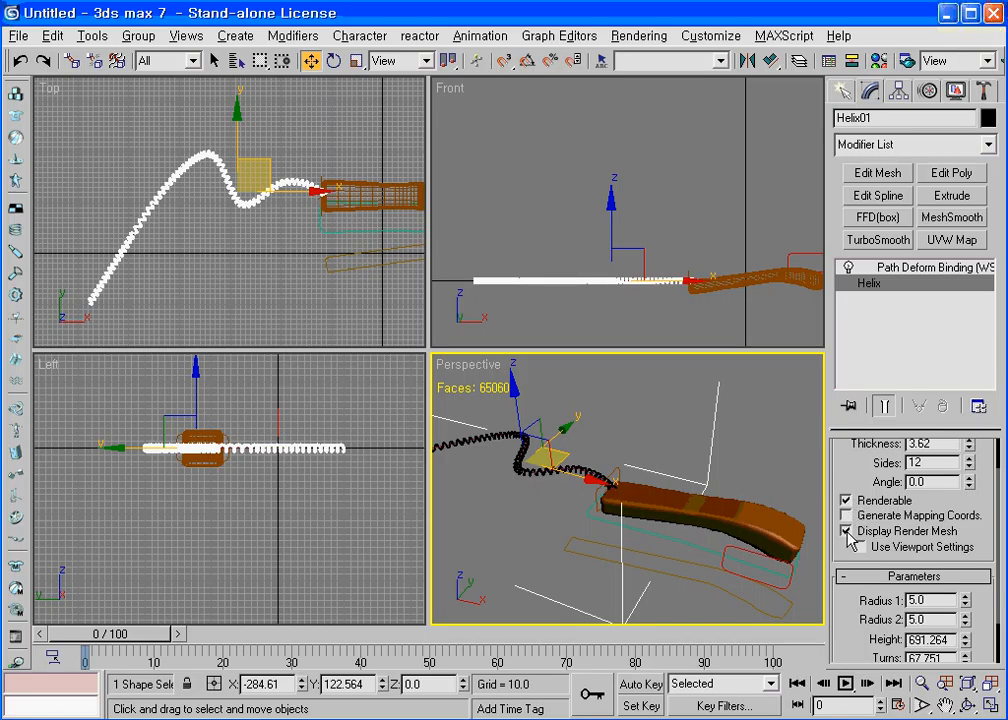
left_click(846, 532)
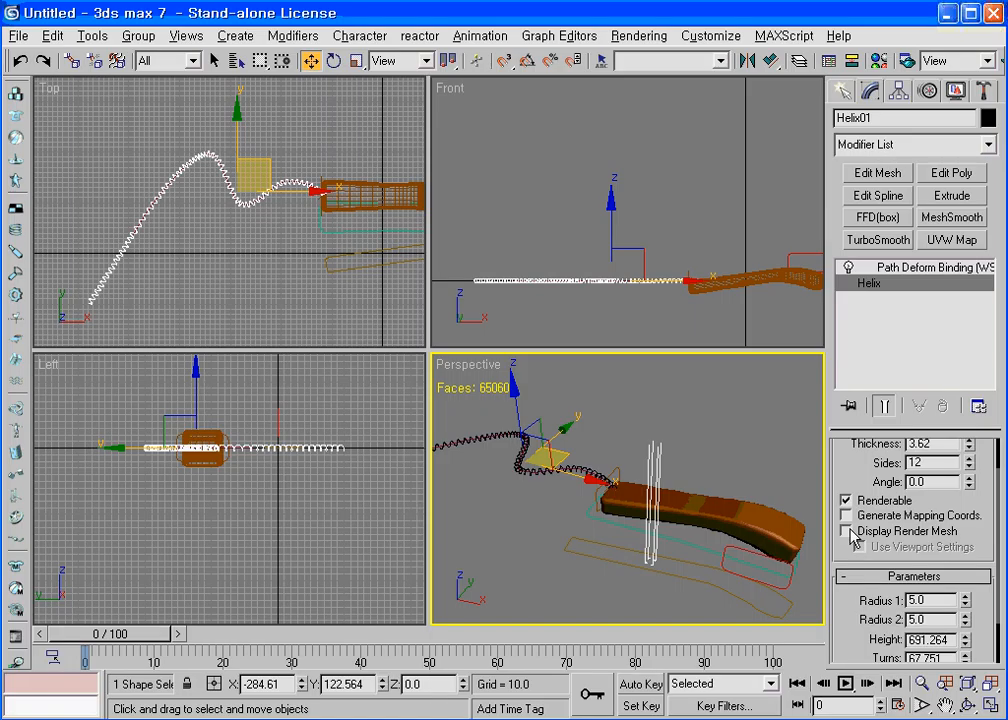
Step: Set the helix's rendering sides to 4 and its thickness to 4.416
scroll(903, 508, "up", 2)
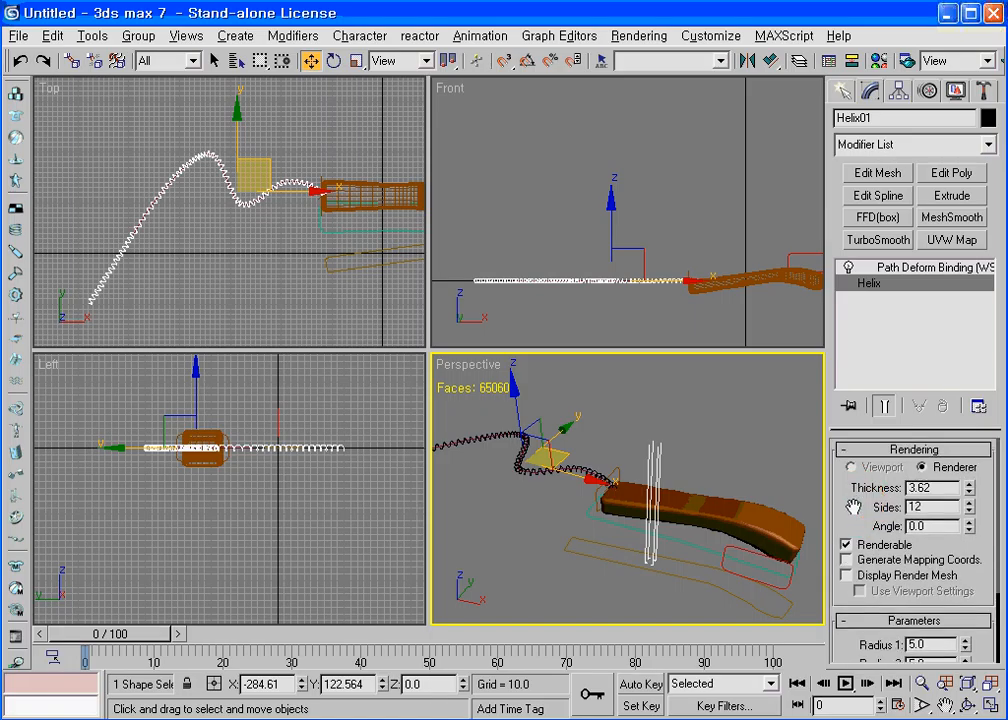
left_click_drag(932, 507, 888, 507)
type("4")
key("Return")
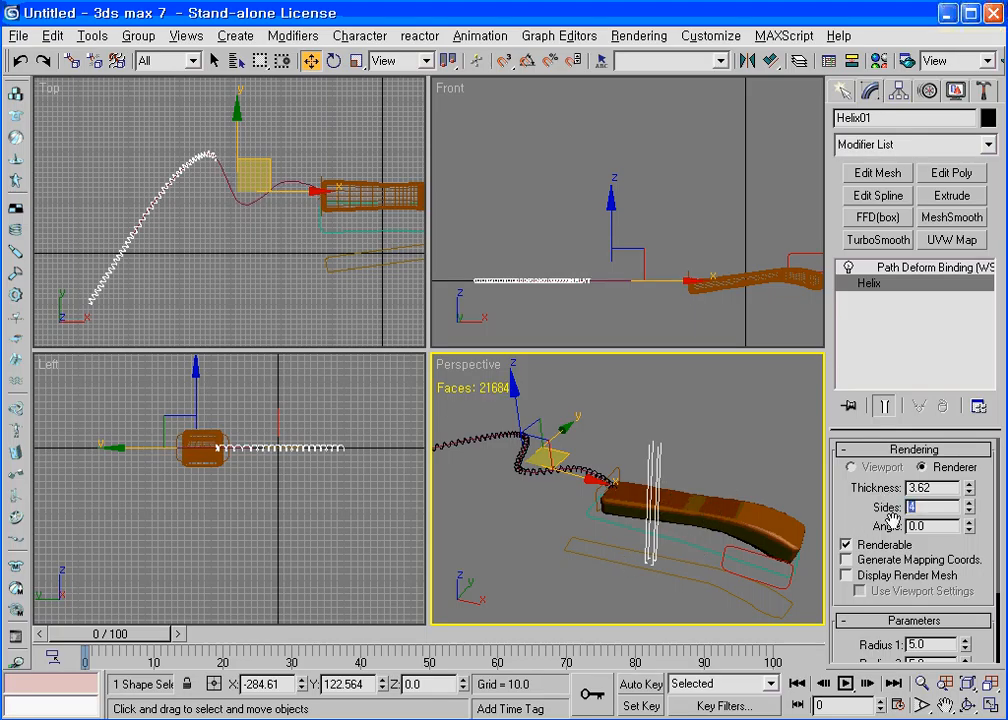
left_click_drag(969, 486, 968, 468)
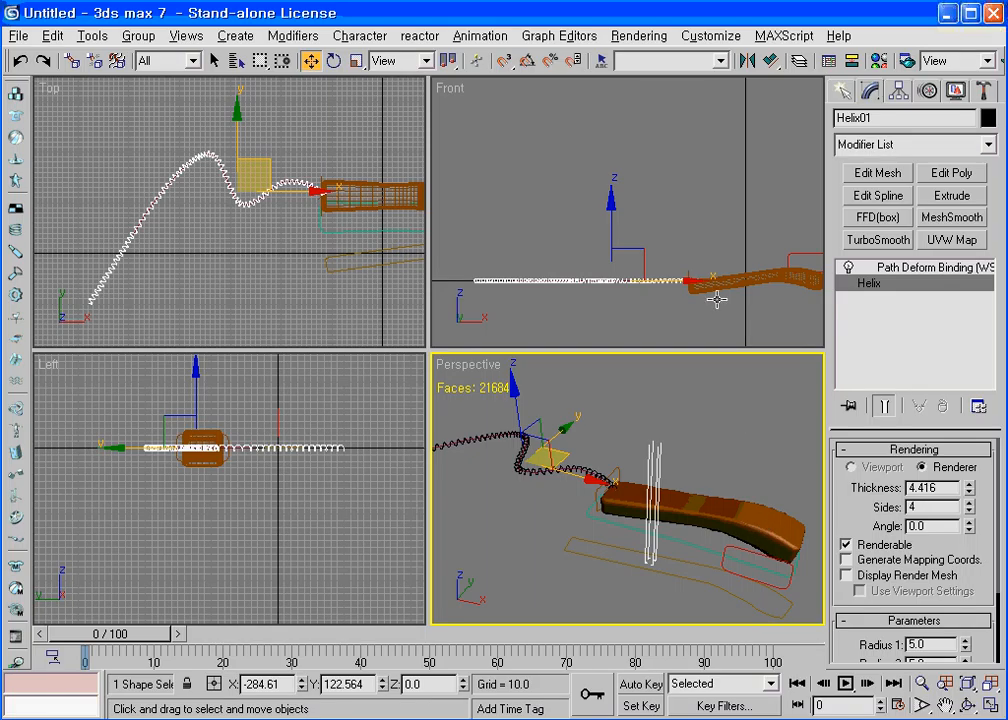
left_click(611, 205)
left_click_drag(612, 228, 612, 232)
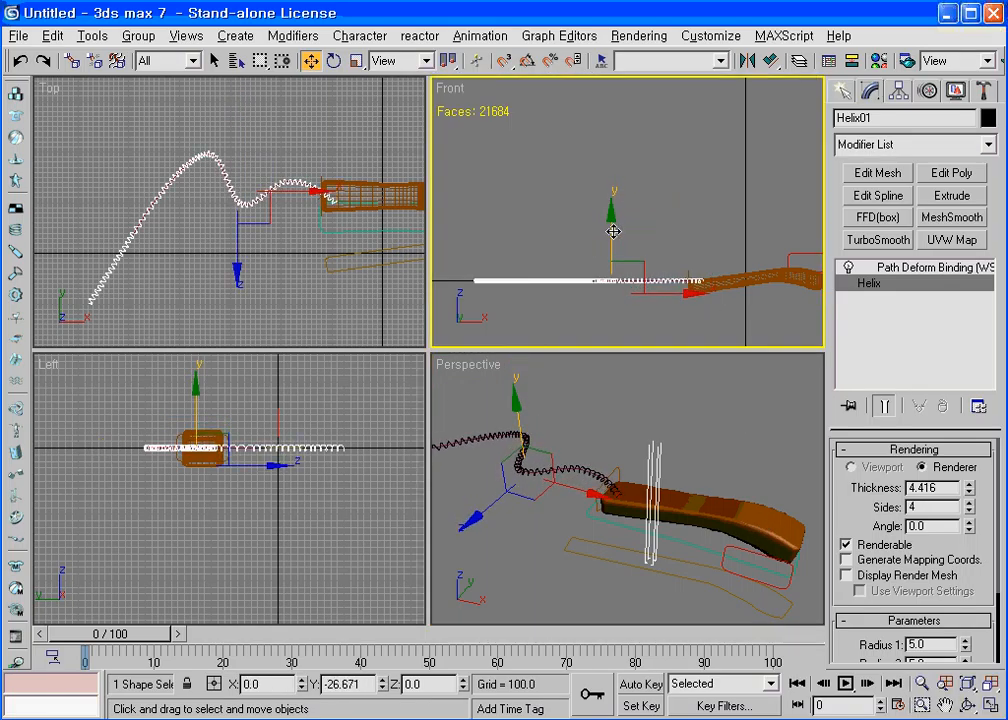
right_click(612, 232)
Step: Select the lofted handset and raise it in the Front view to Z 15.273, aligning its end with the cord
left_click(762, 276)
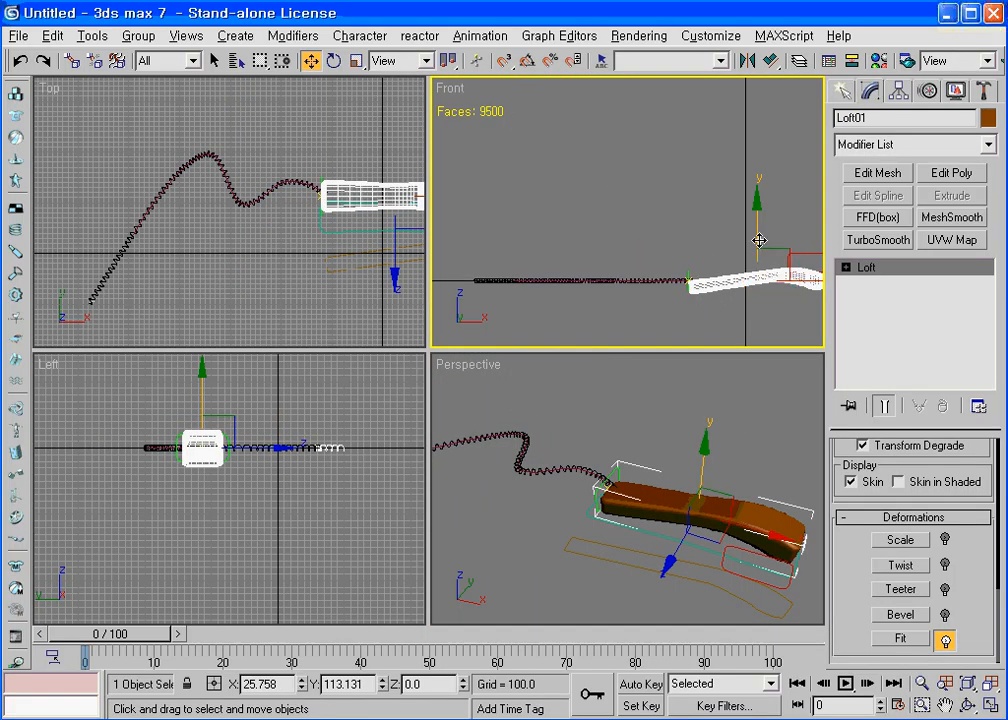
right_click(778, 452)
right_click(782, 318)
right_click(778, 457)
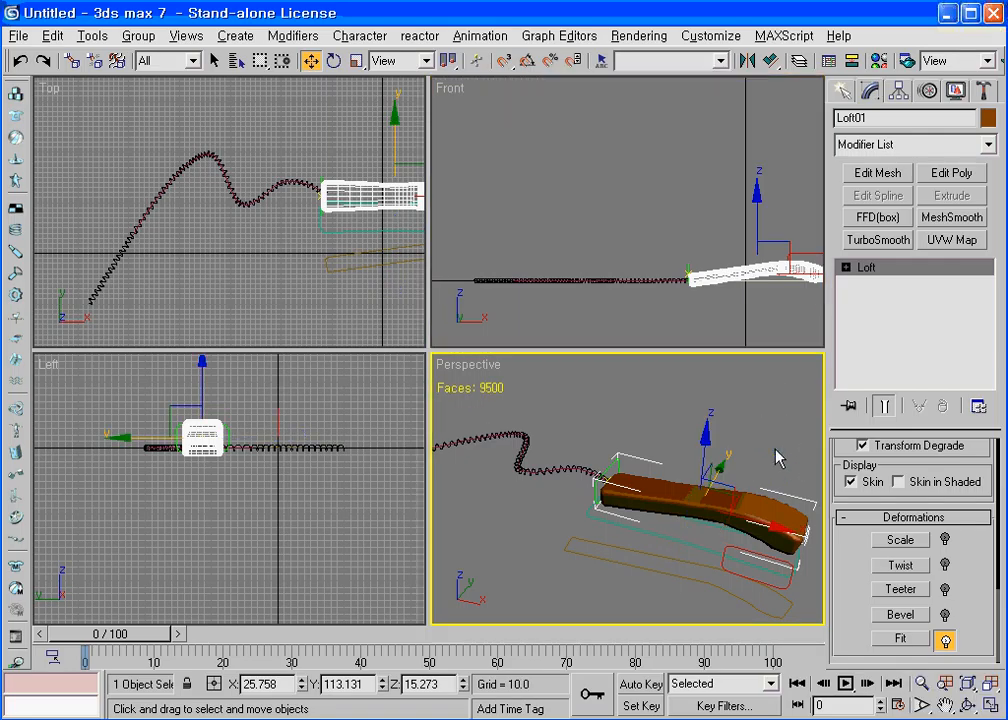
Step: Set the environment background color to white and render the Perspective view
left_click(638, 36)
left_click(652, 74)
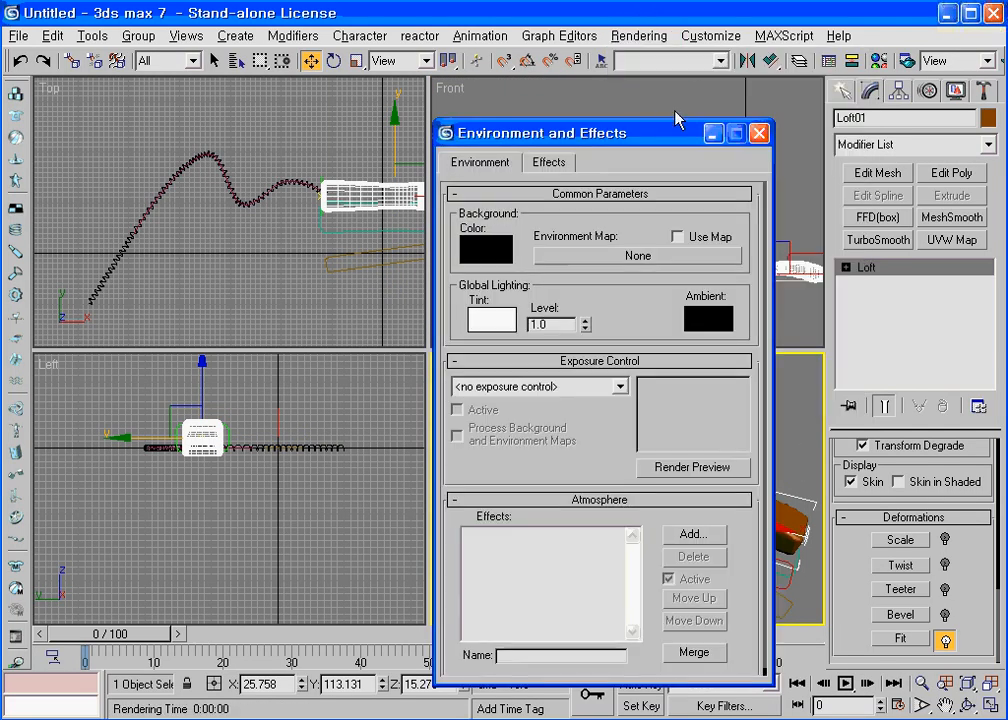
left_click(482, 253)
left_click_drag(578, 135, 570, 280)
left_click(449, 292)
left_click(761, 134)
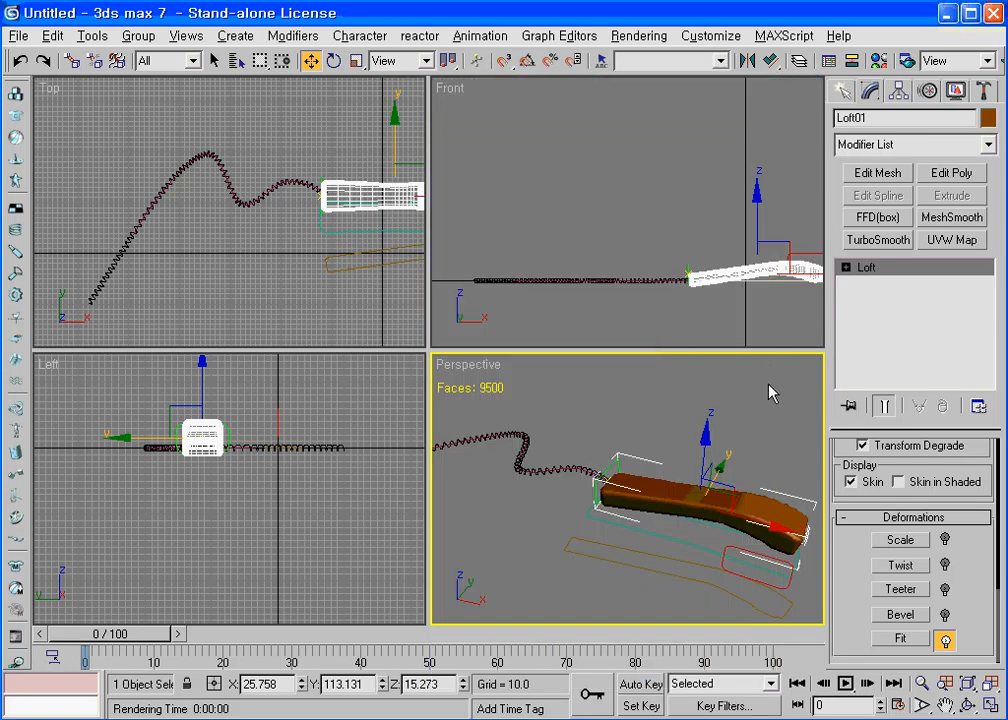
key("shift+q")
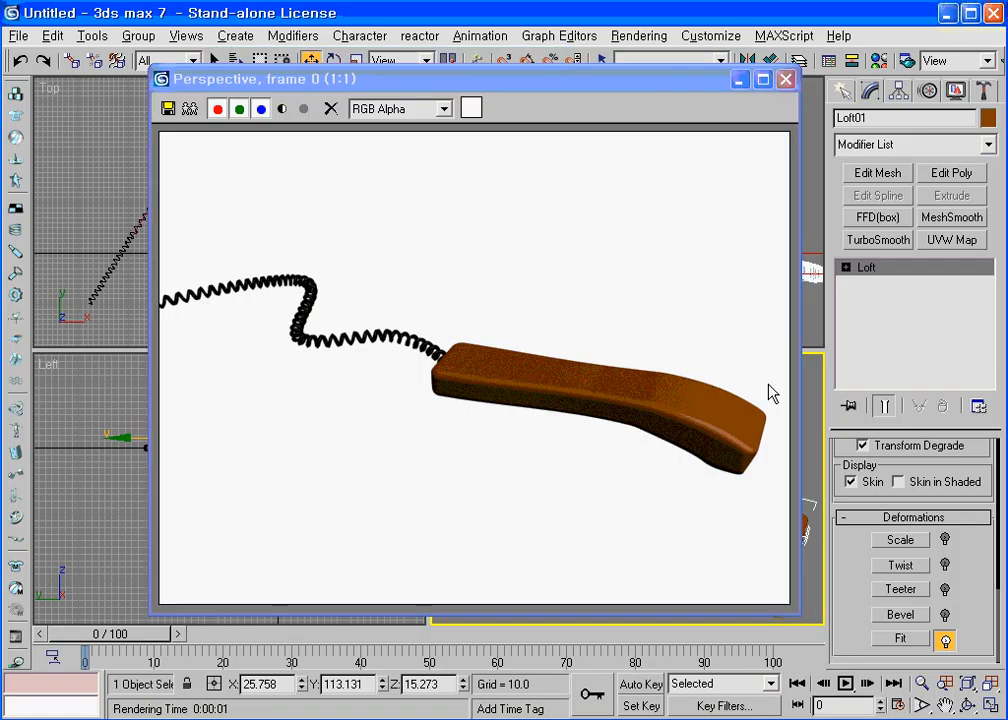